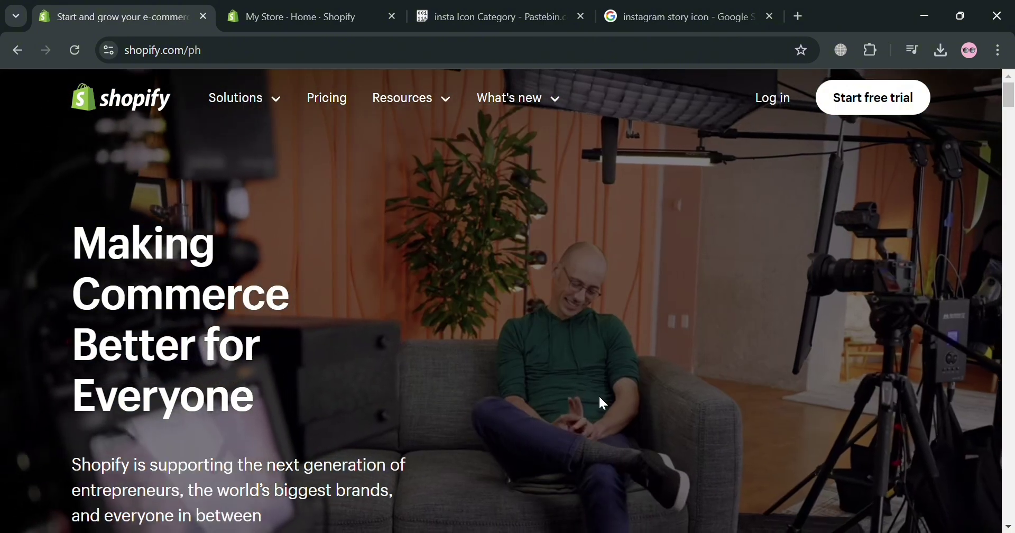
Scroll through the Instagram story icon image results.
scroll(599, 398, "down", 1)
scroll(599, 398, "down", 8)
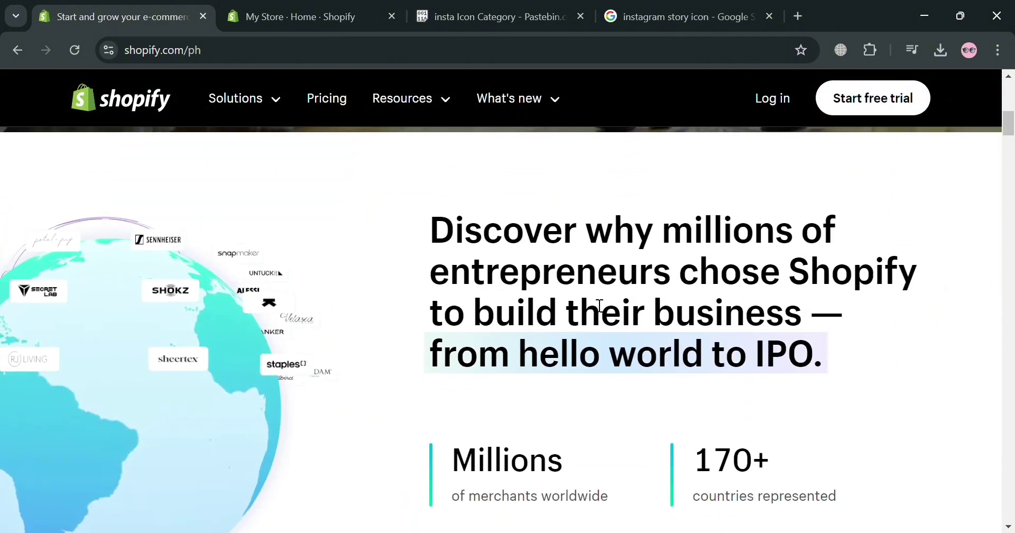
scroll(594, 302, "down", 3)
scroll(594, 302, "down", 6)
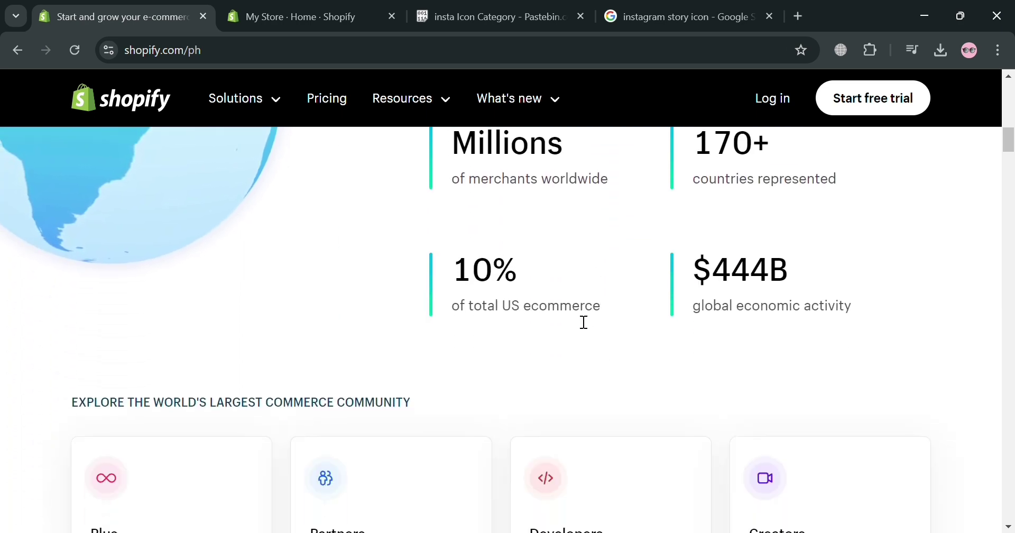
scroll(476, 332, "down", 4)
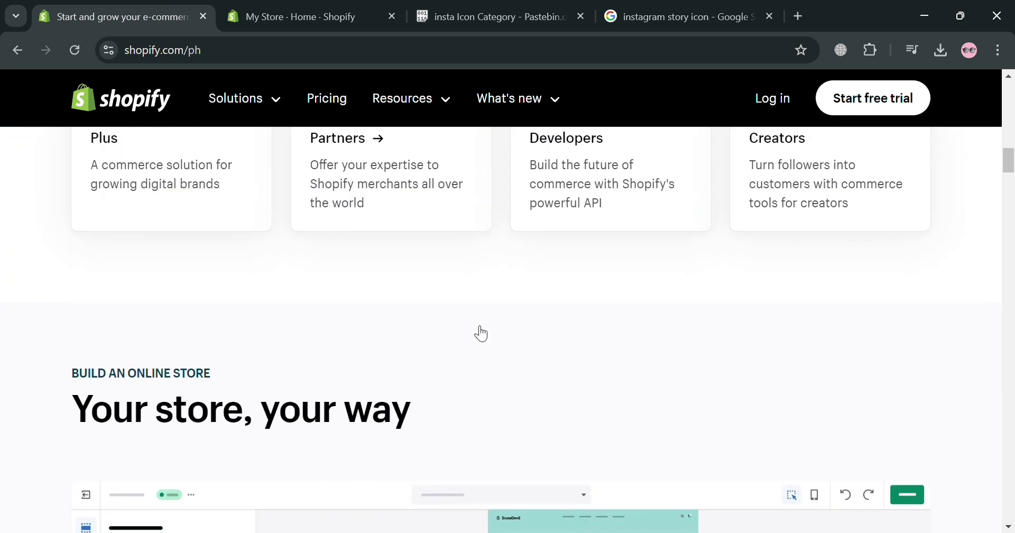
scroll(476, 331, "down", 6)
scroll(475, 332, "down", 3)
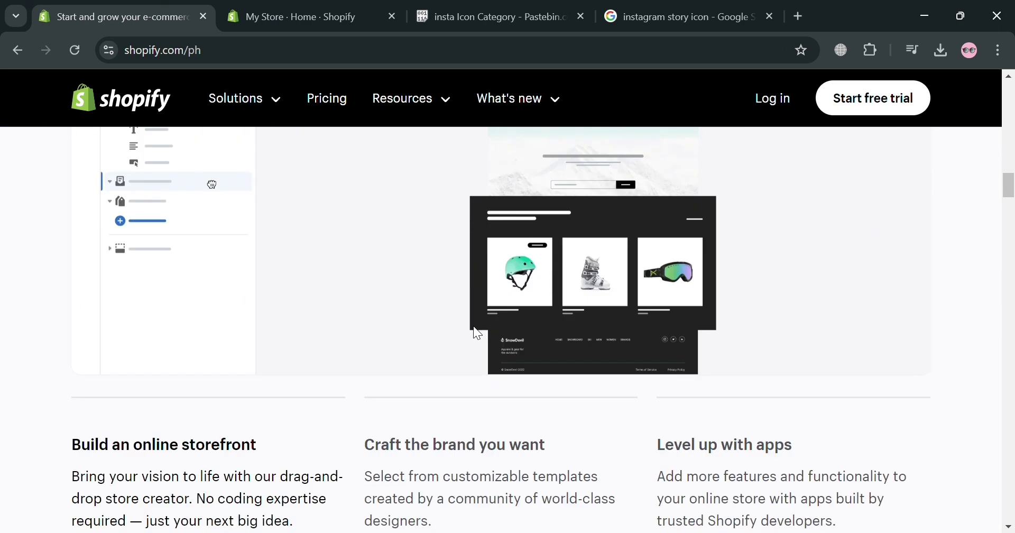
scroll(474, 331, "down", 17)
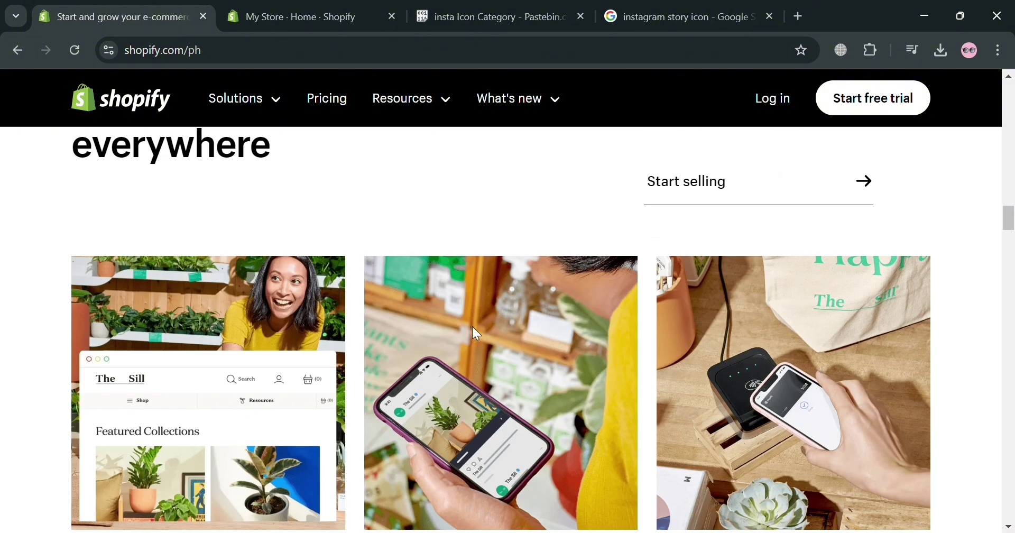
scroll(476, 332, "down", 12)
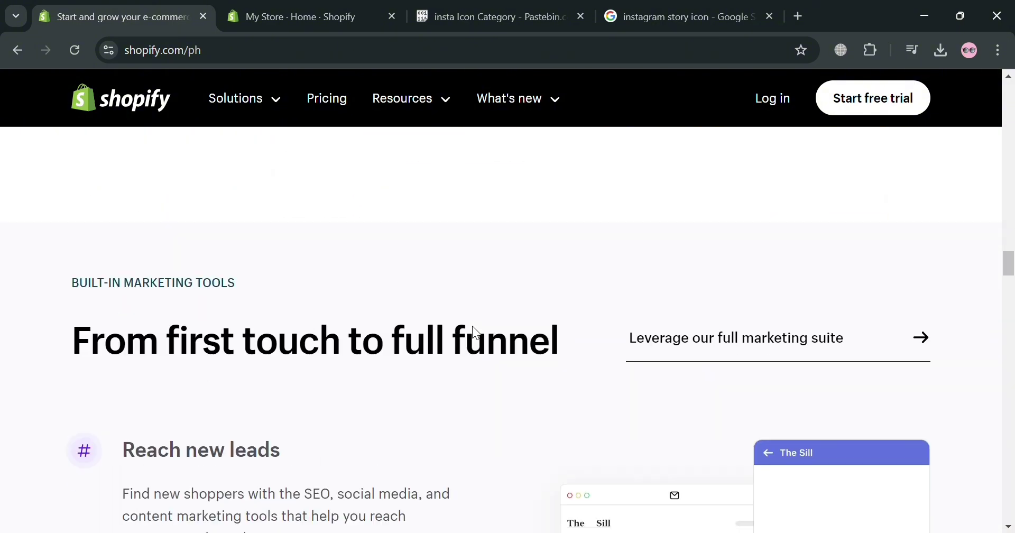
scroll(480, 332, "down", 10)
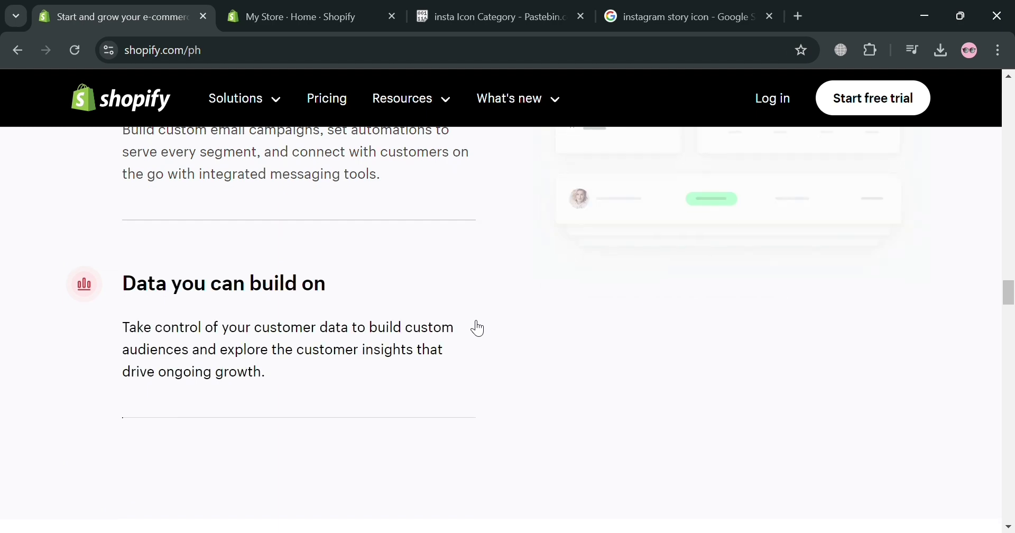
scroll(476, 326, "down", 14)
scroll(469, 318, "down", 20)
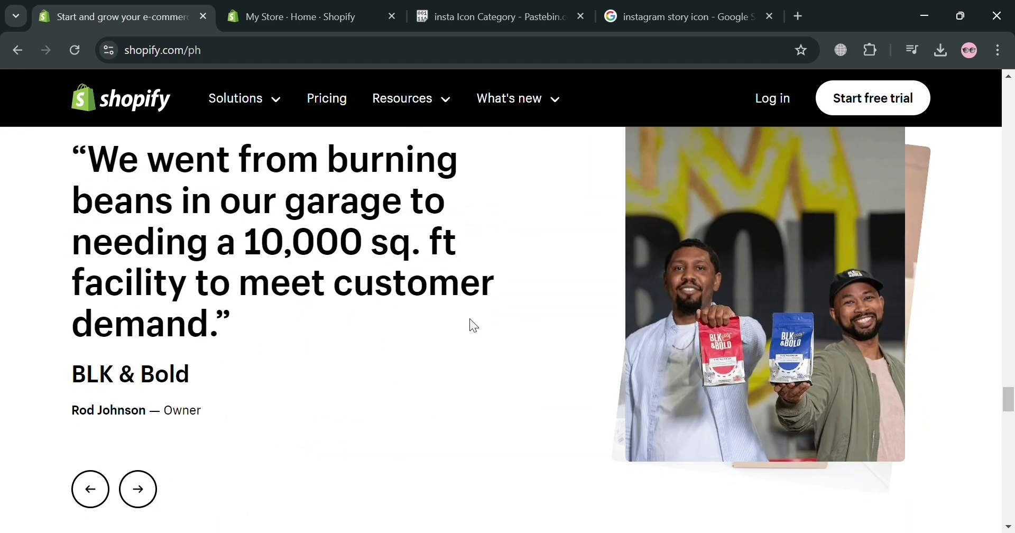
scroll(469, 318, "down", 12)
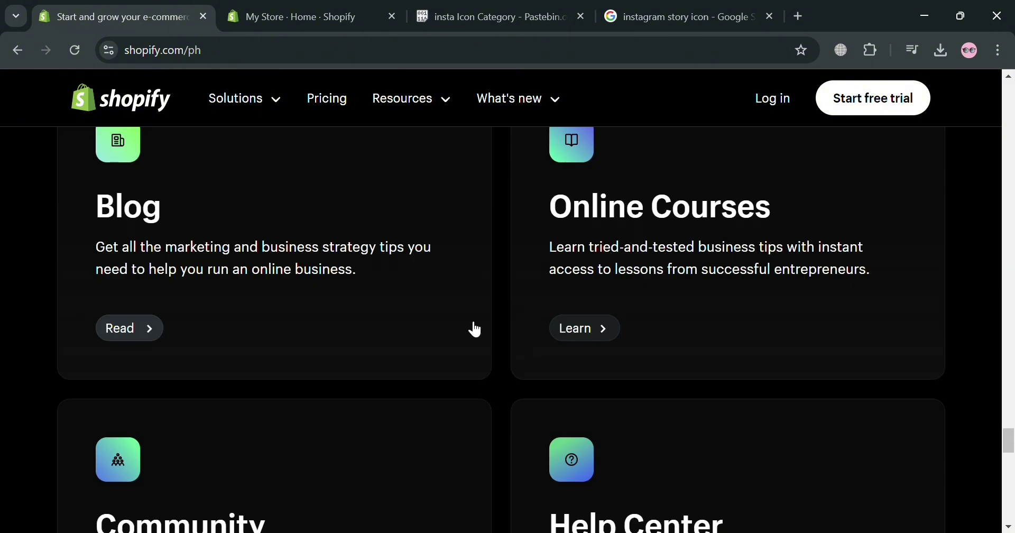
scroll(475, 329, "down", 9)
scroll(472, 327, "down", 6)
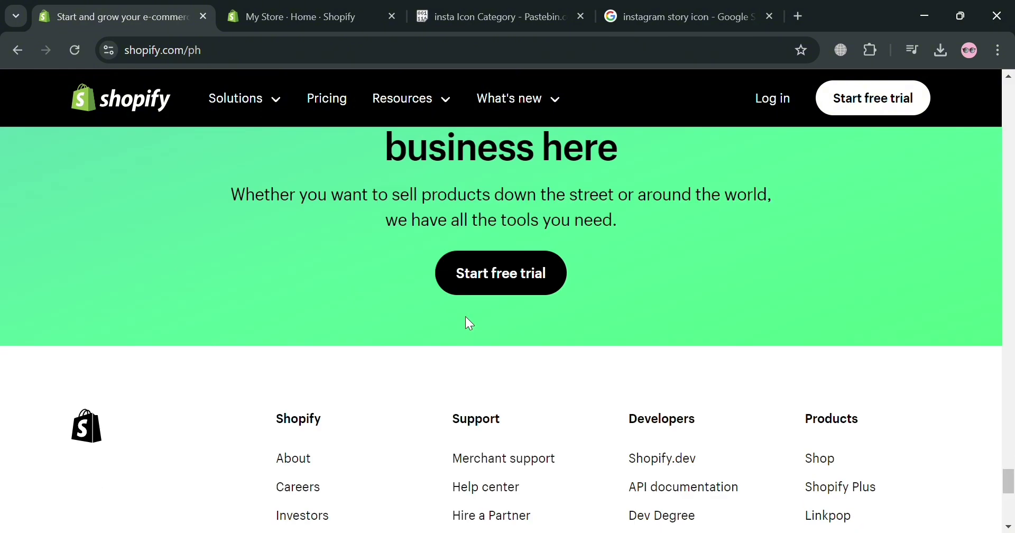
scroll(465, 317, "up", 5)
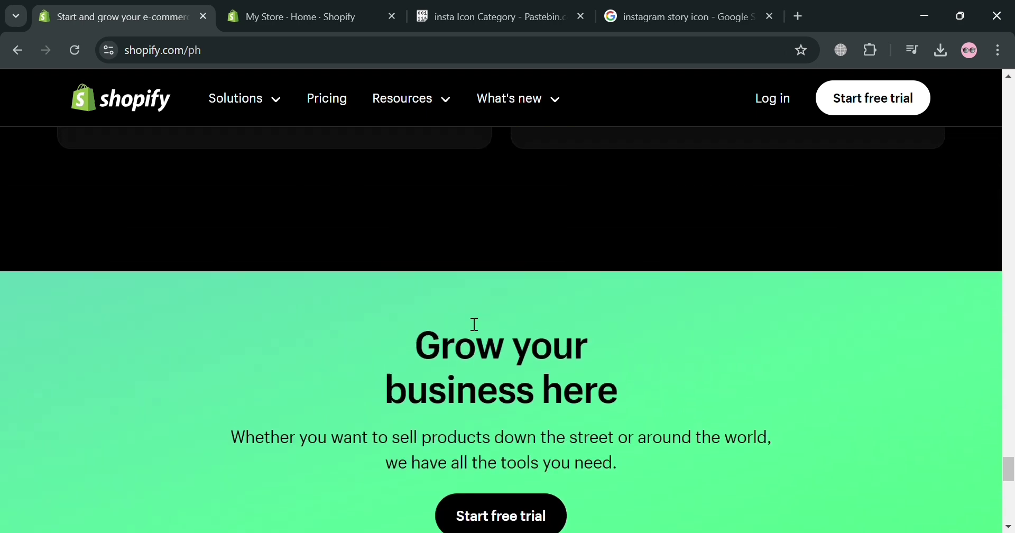
scroll(475, 324, "up", 2)
scroll(466, 317, "up", 9)
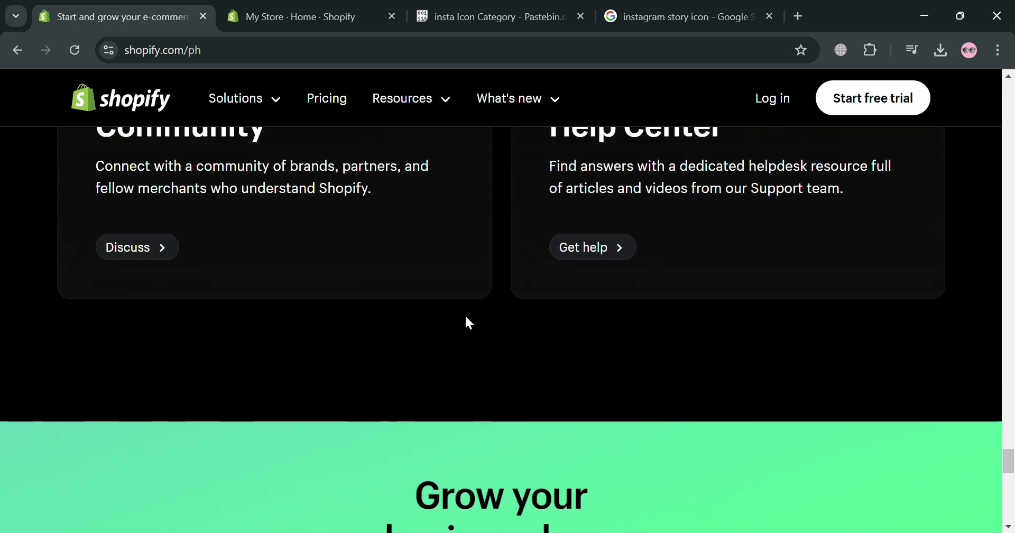
scroll(468, 322, "up", 12)
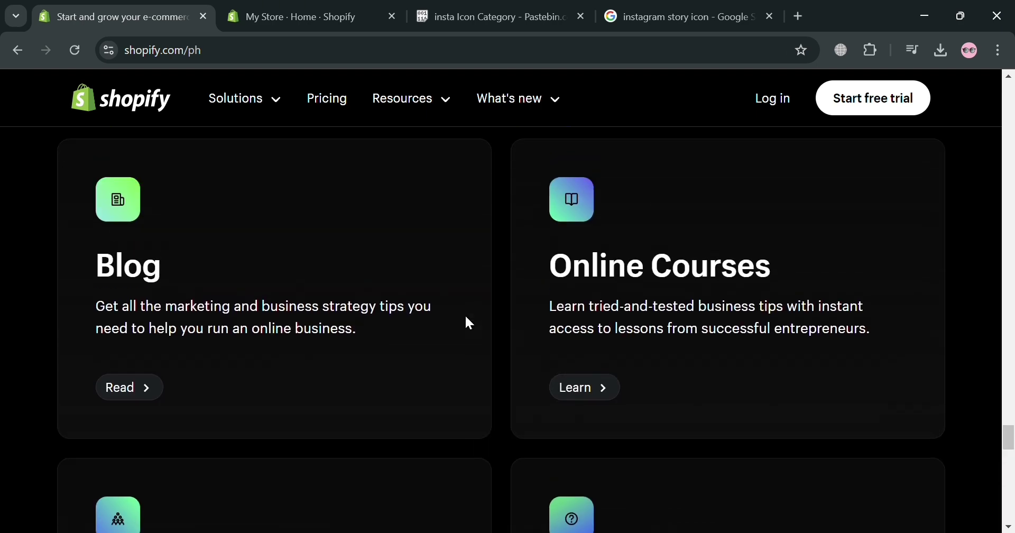
scroll(469, 321, "up", 15)
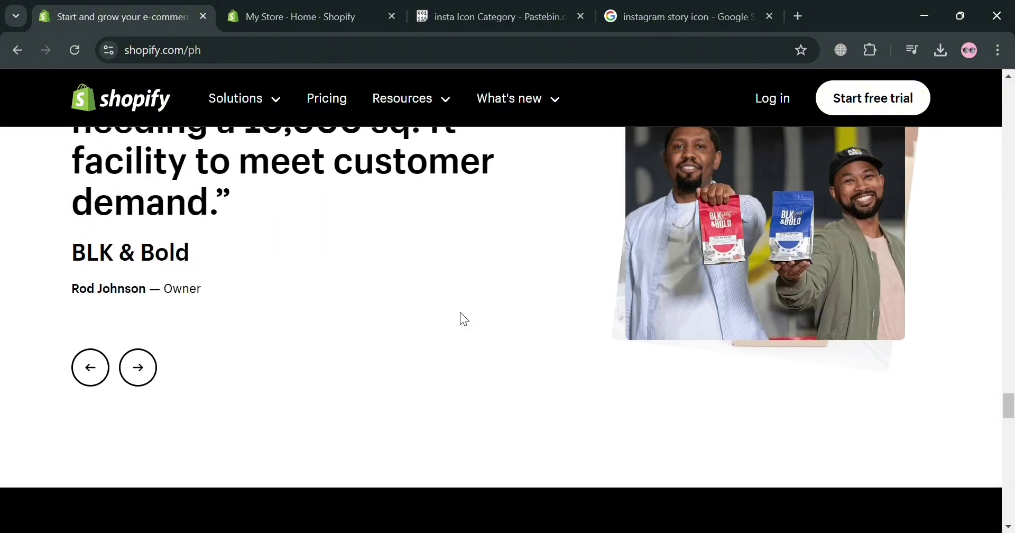
scroll(461, 311, "up", 6)
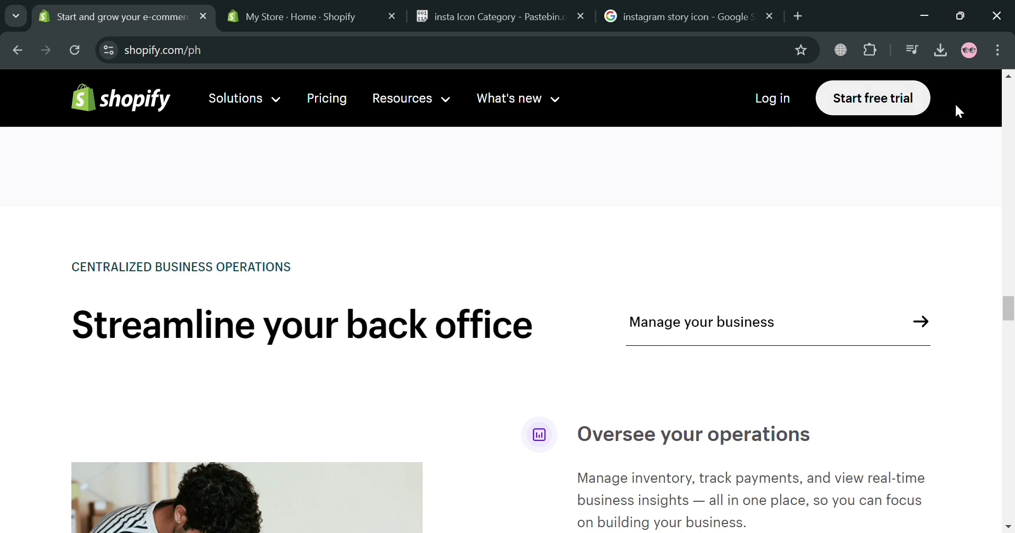
Return to the Shopify admin home page after rechecking the image results.
left_click(262, 7)
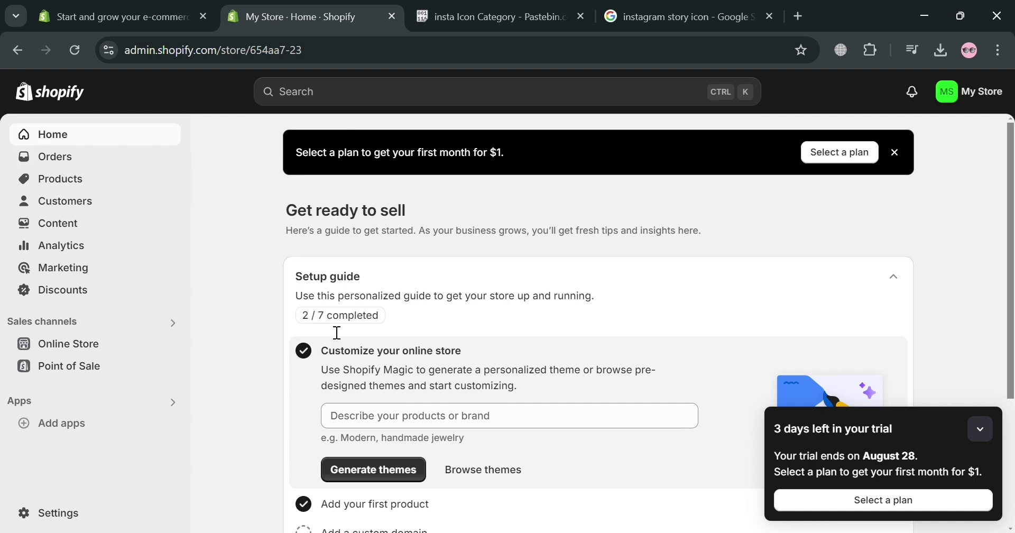
left_click(661, 10)
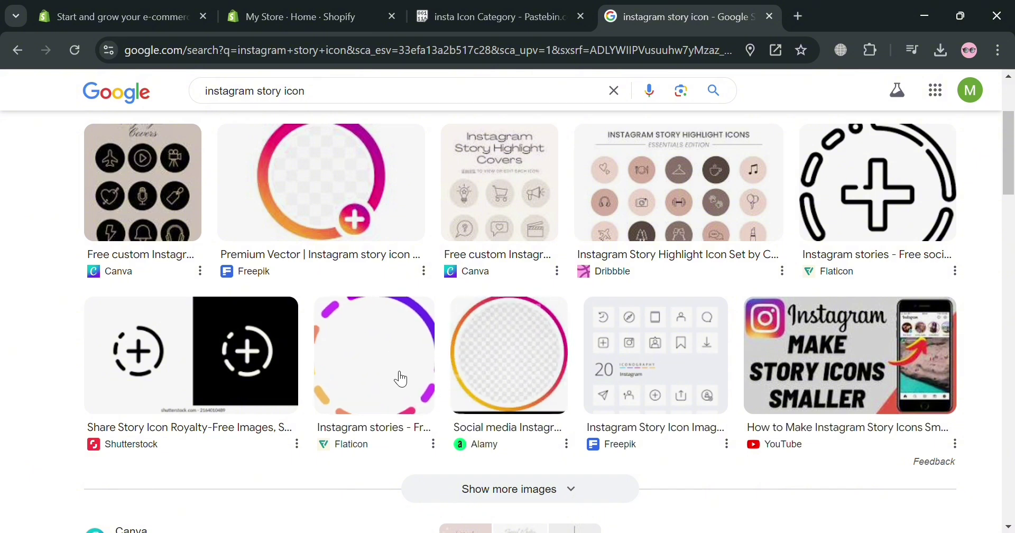
left_click(310, 21)
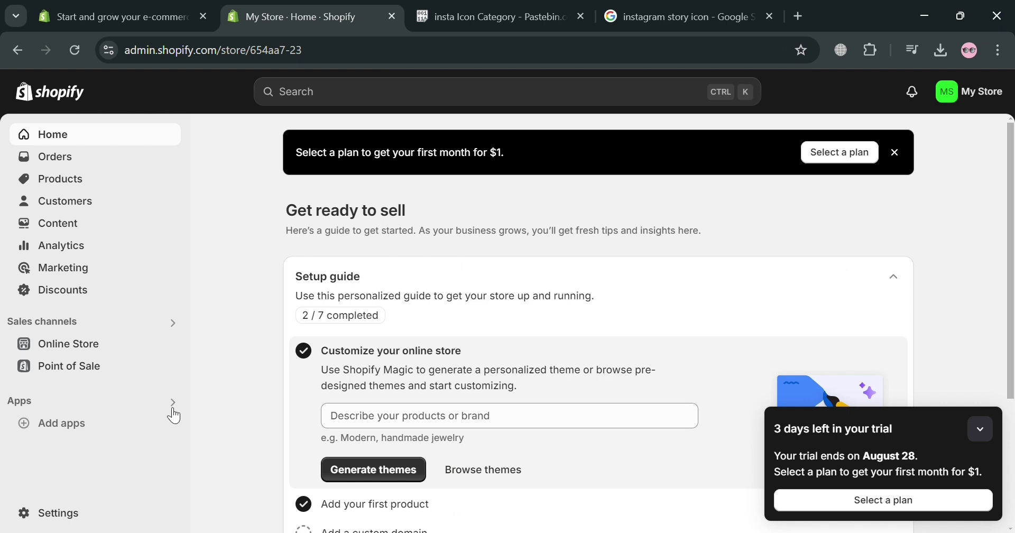
Preview the live storefront from Online Store, then return to the Dawn themes page with the trial popup collapsed.
left_click(139, 354)
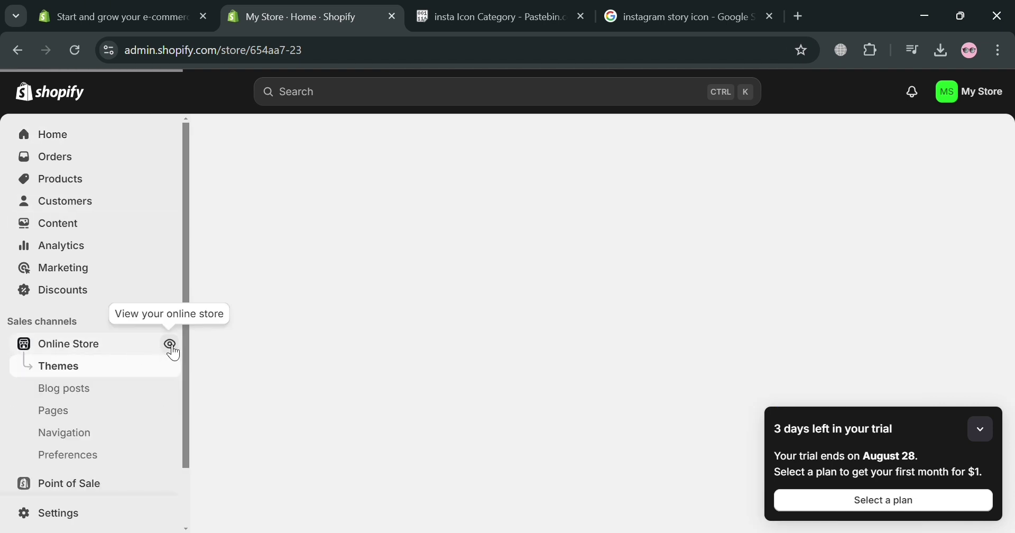
left_click(169, 274)
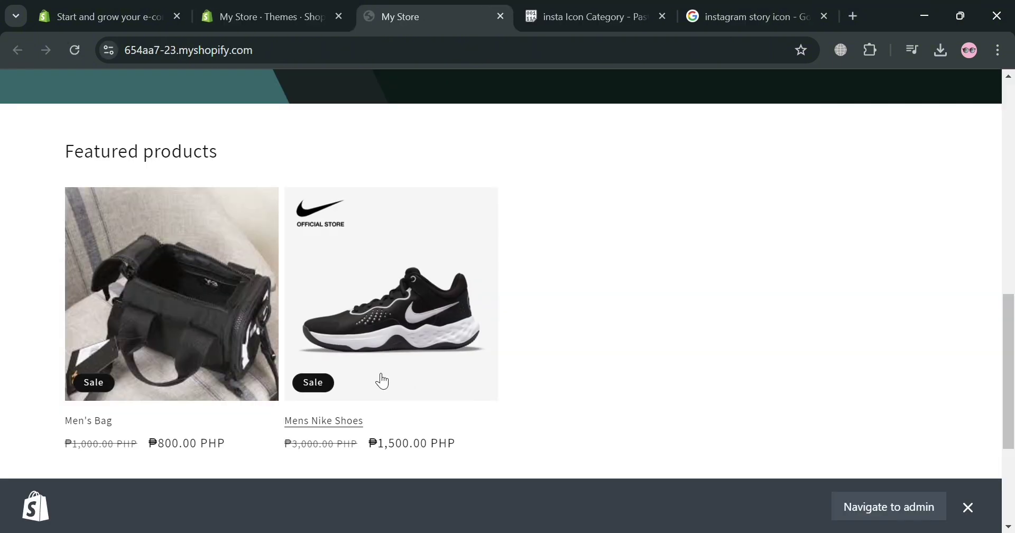
scroll(419, 335, "up", 10)
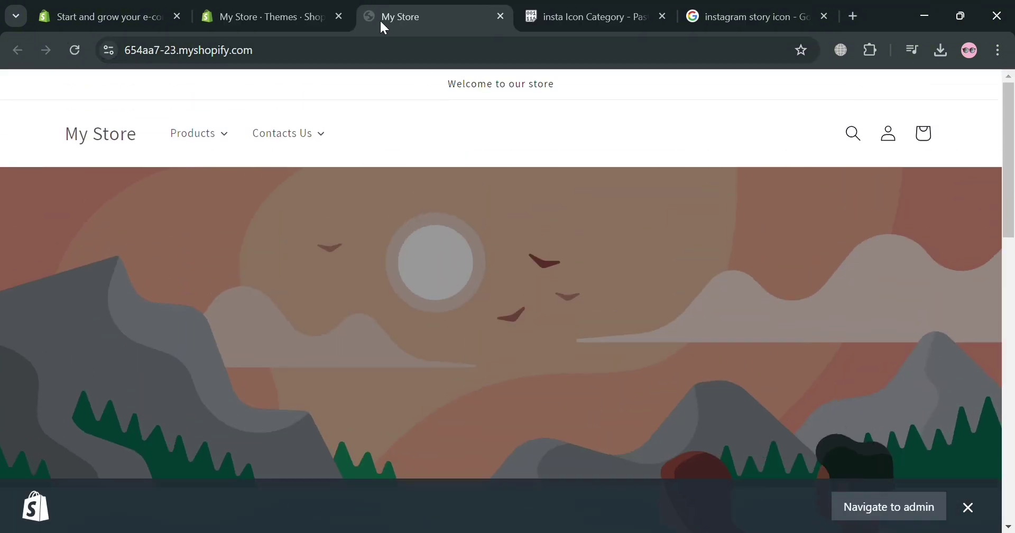
left_click(269, 16)
scroll(535, 436, "down", 5)
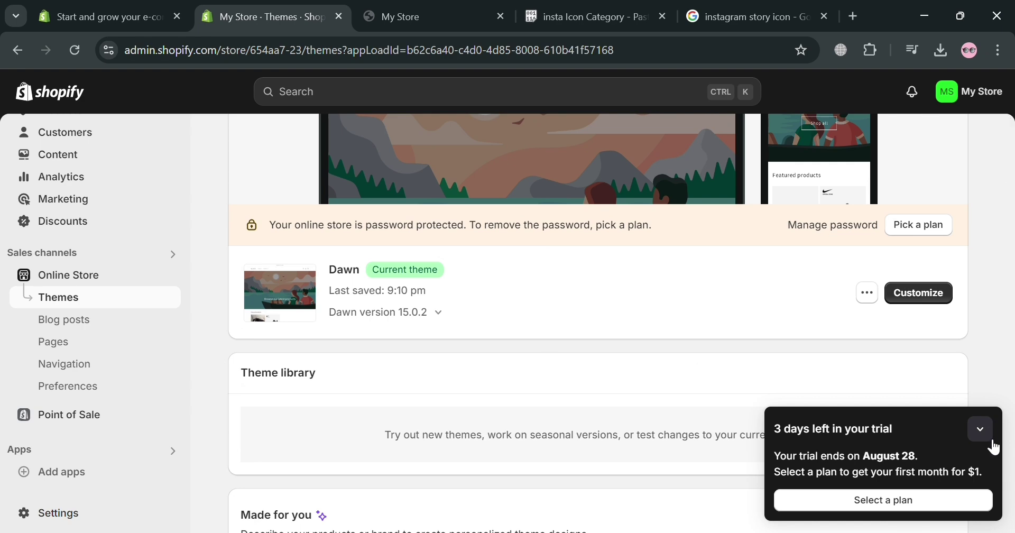
left_click(979, 430)
scroll(229, 347, "up", 5)
scroll(163, 424, "up", 2)
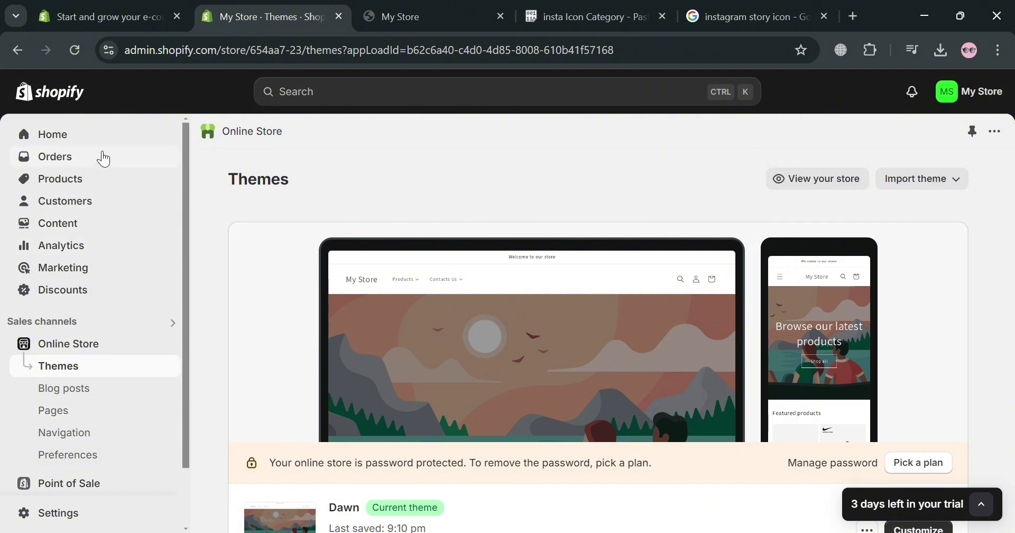
Start a new product titled 'Women's Dress' and upload its image.
left_click(124, 184)
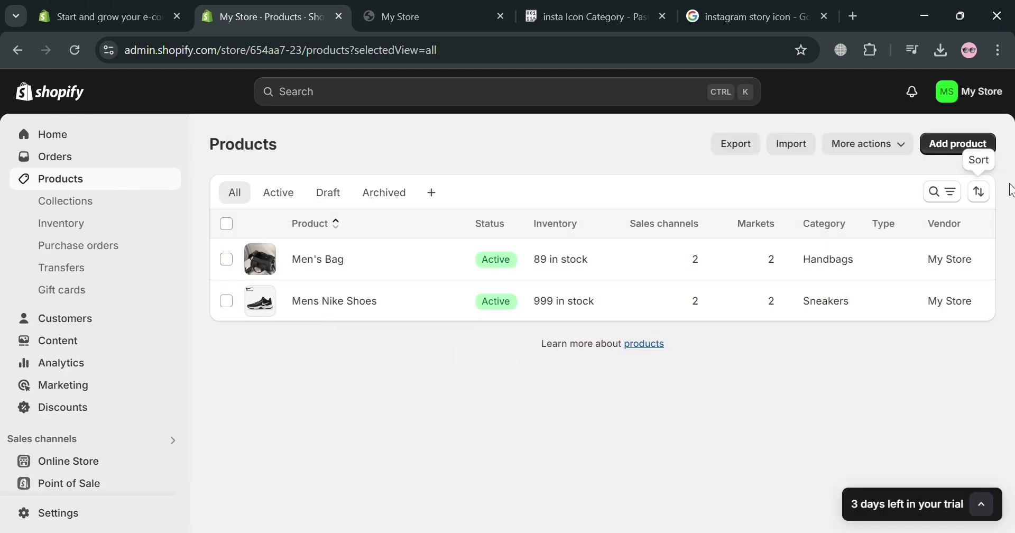
left_click(982, 151)
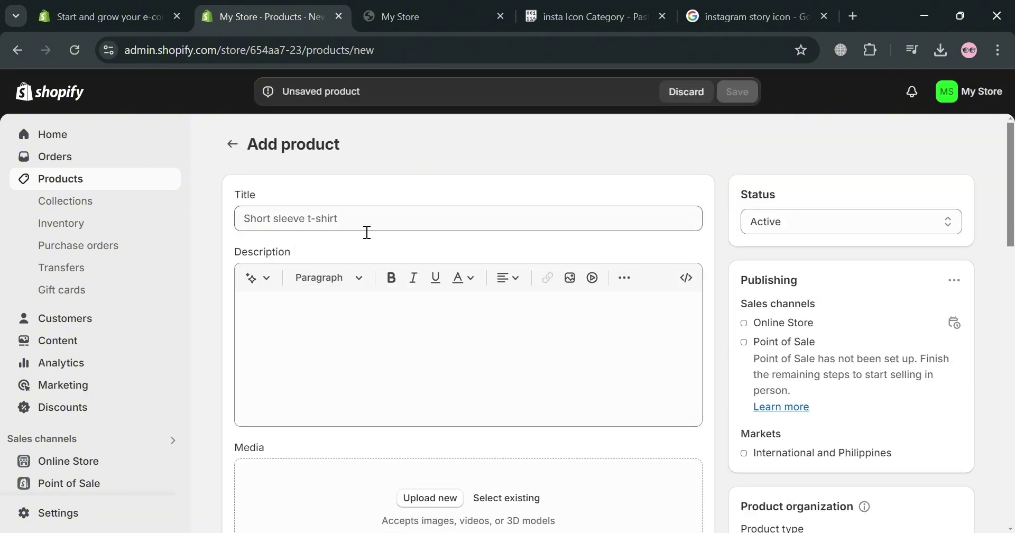
left_click(370, 226)
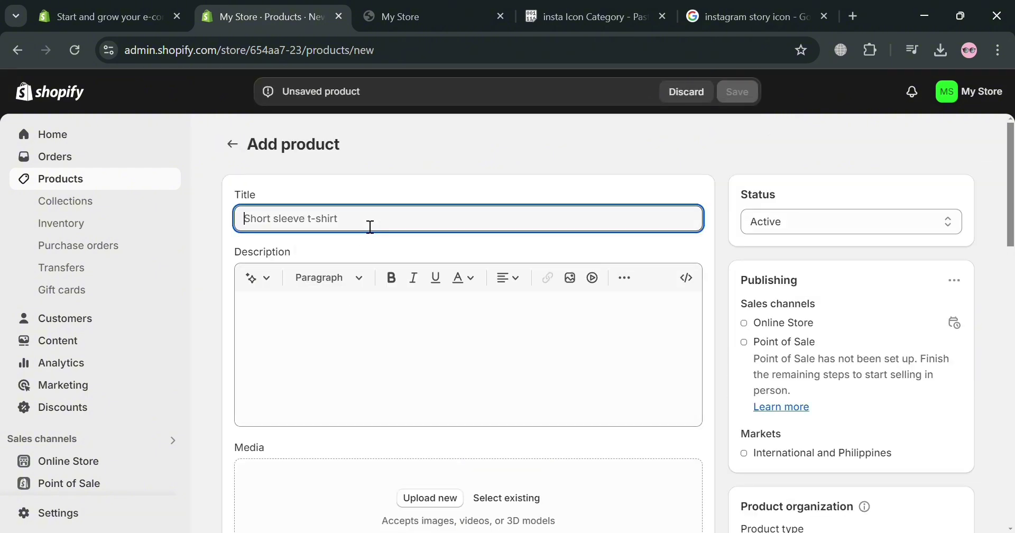
type("Women's Dress")
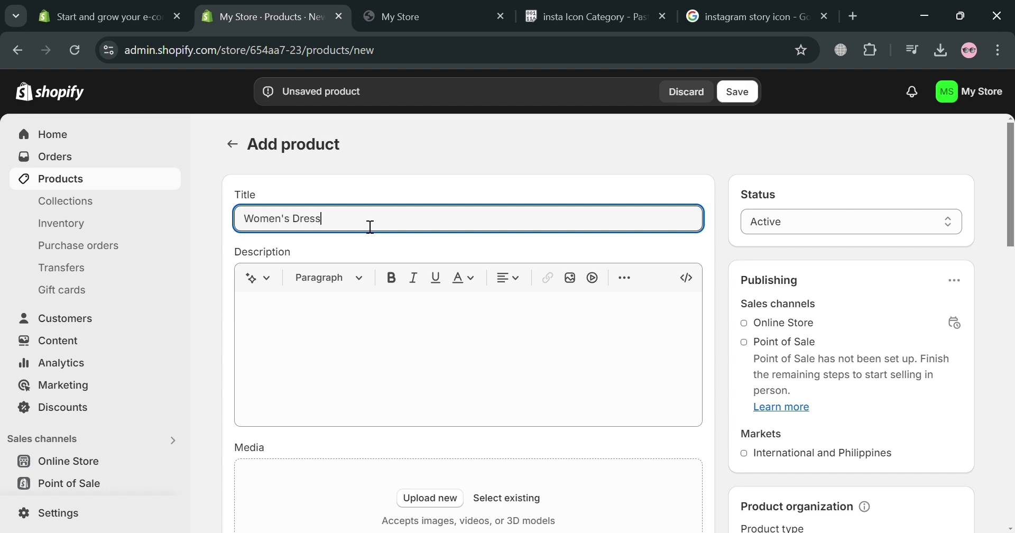
left_click(452, 500)
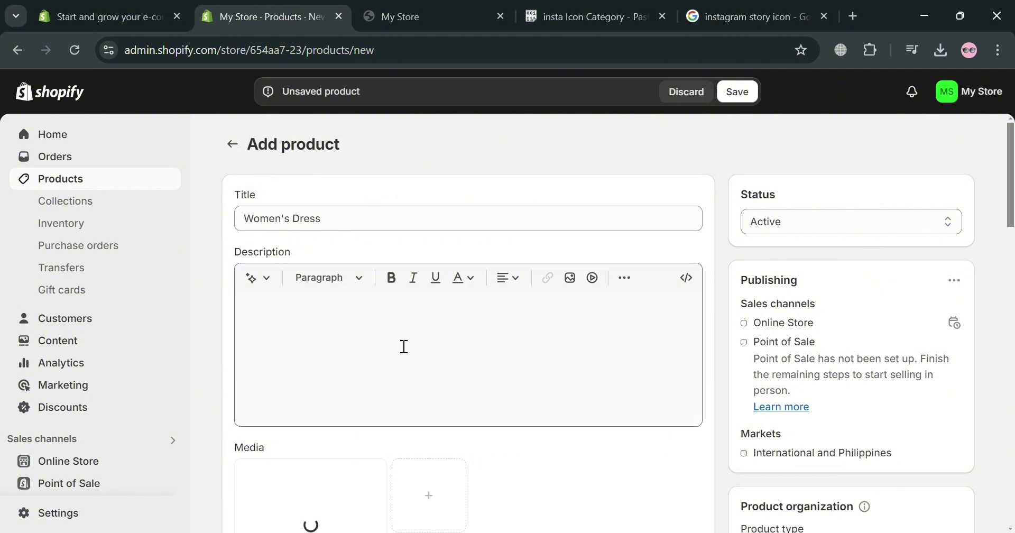
scroll(343, 441, "down", 2)
Describe it as 'Green Silk Dress', priced ₱1,500 with cost per item 500.
left_click(412, 255)
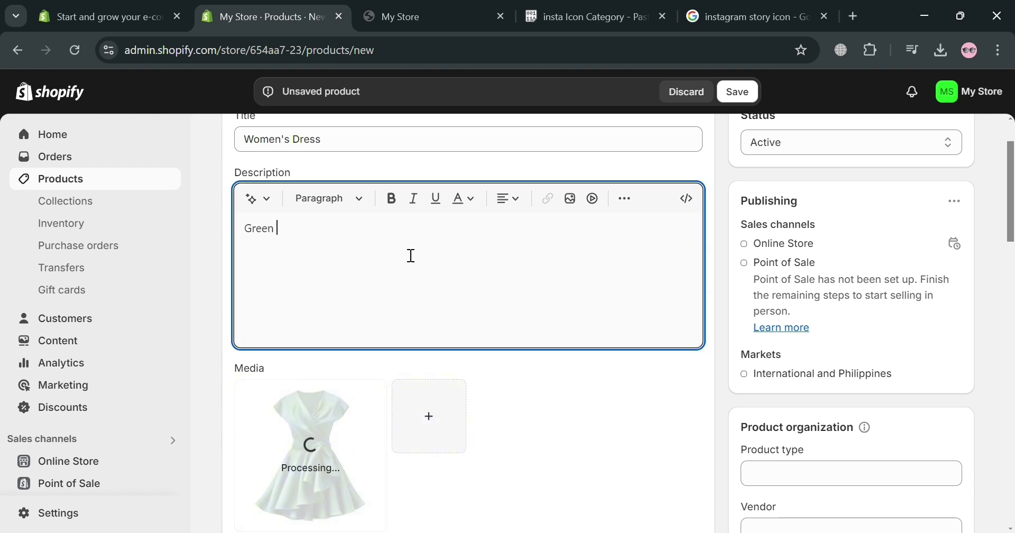
type("Green Silk Dress")
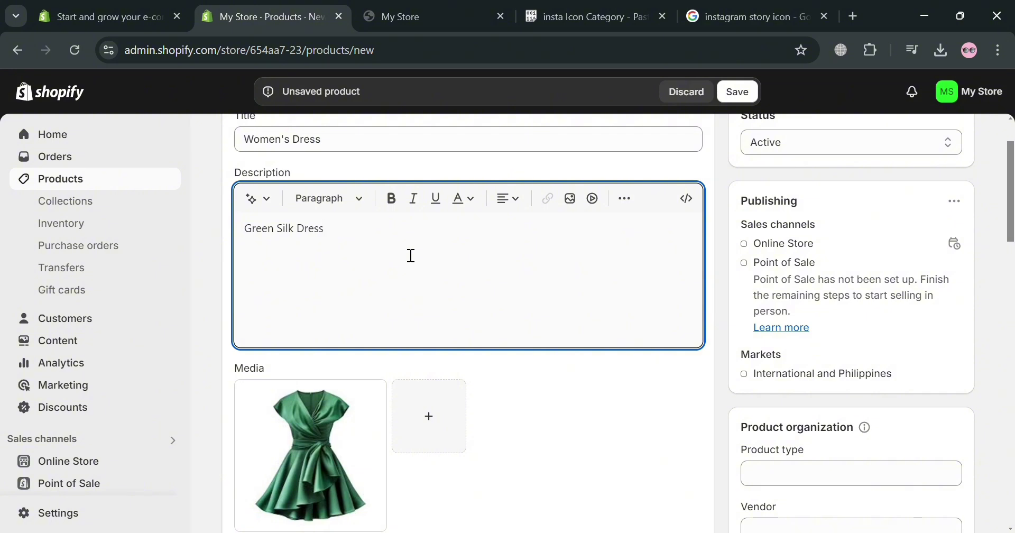
scroll(462, 349, "down", 6)
left_click(316, 392)
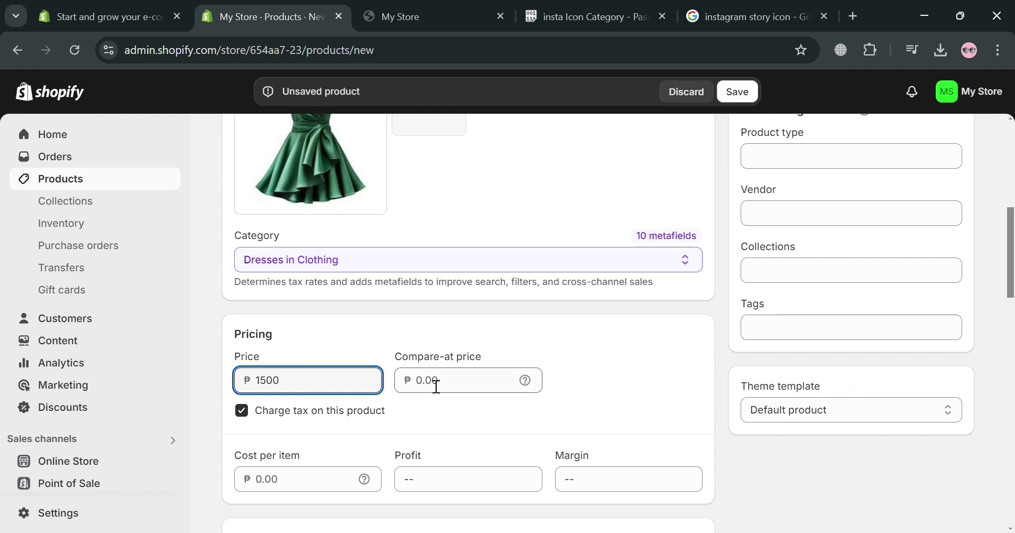
left_click(292, 481)
type("500")
Set Shop location stock to 99 and weight to 0.4, then save the product.
scroll(349, 441, "down", 6)
left_click(647, 330)
type("99")
scroll(560, 430, "down", 3)
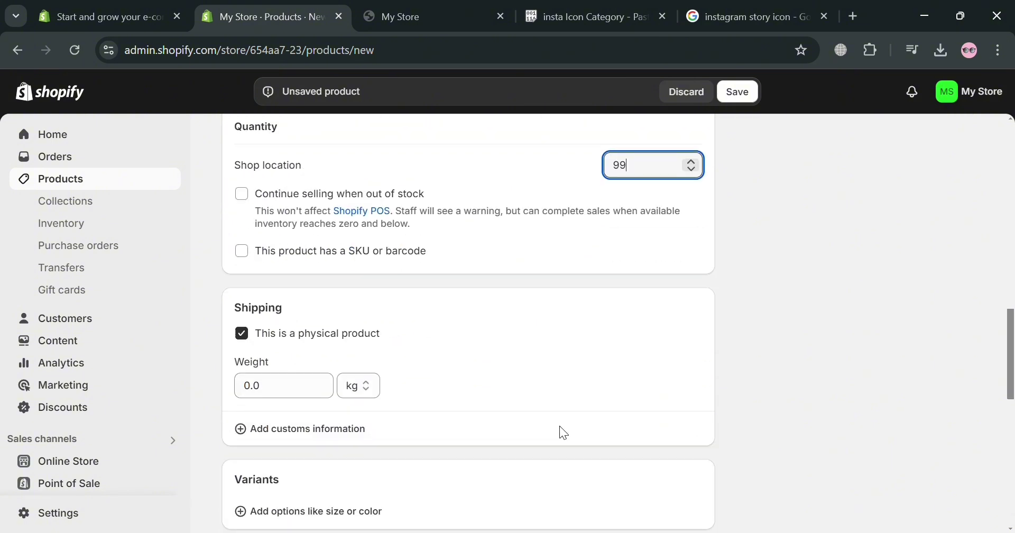
left_click(300, 389)
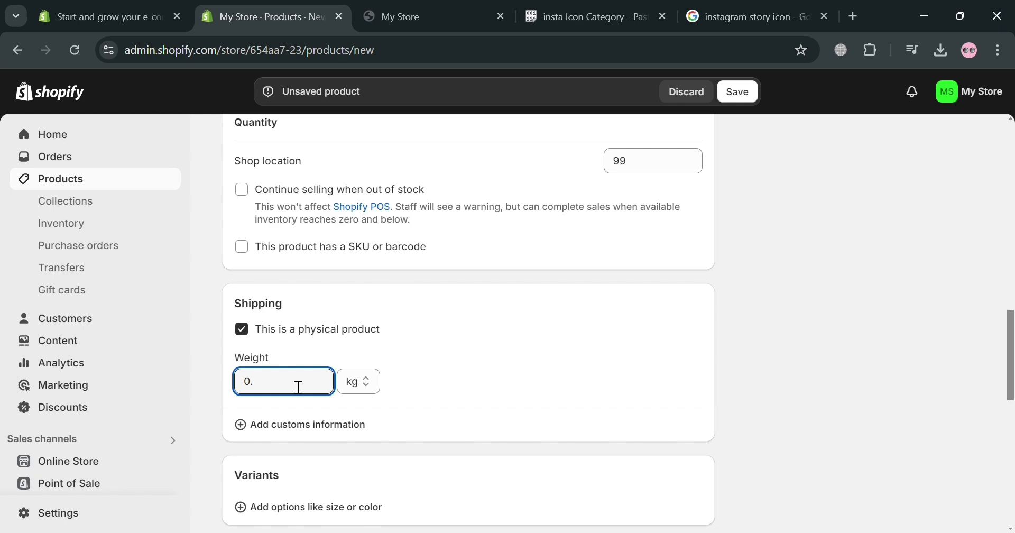
type("0.4")
scroll(328, 391, "down", 6)
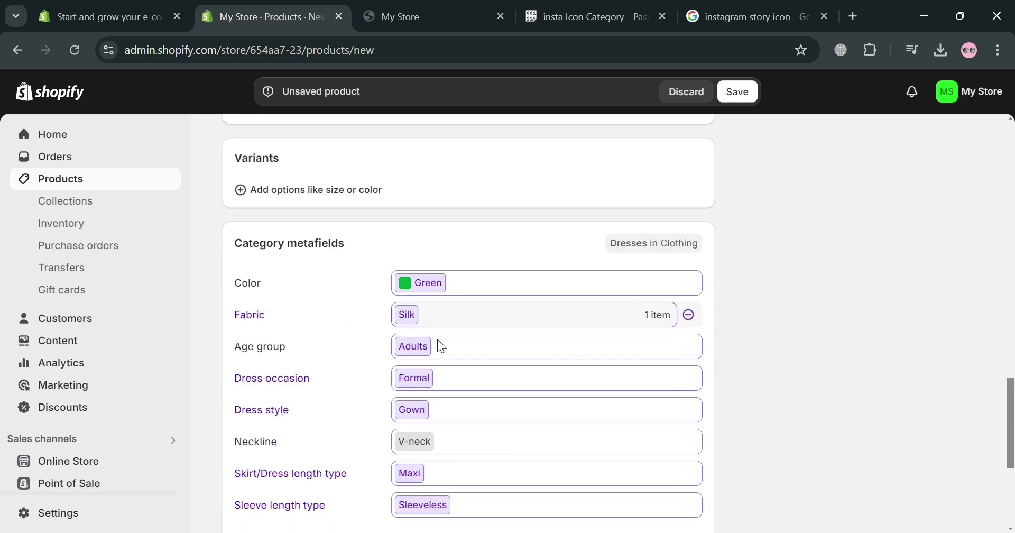
scroll(491, 296, "down", 3)
scroll(374, 410, "down", 2)
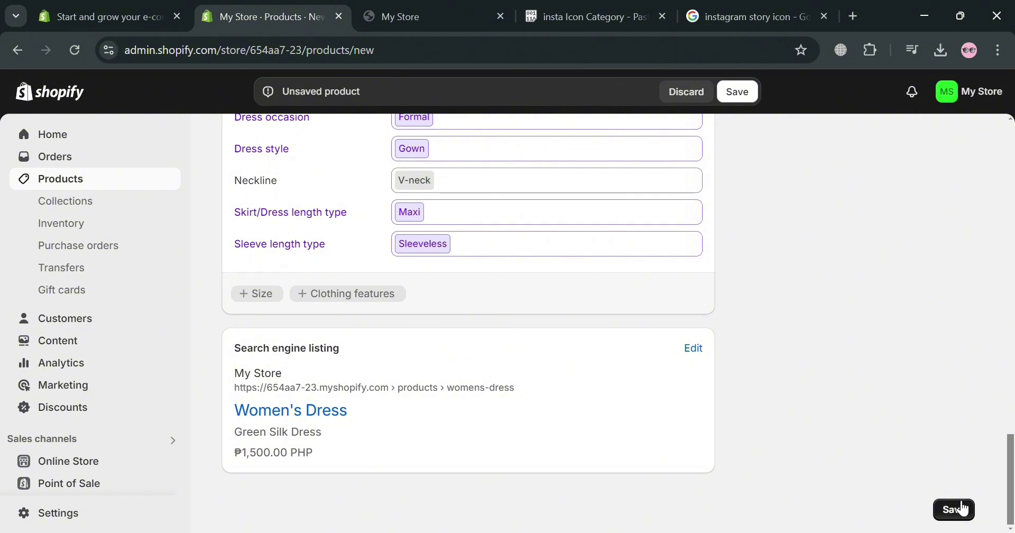
left_click(955, 512)
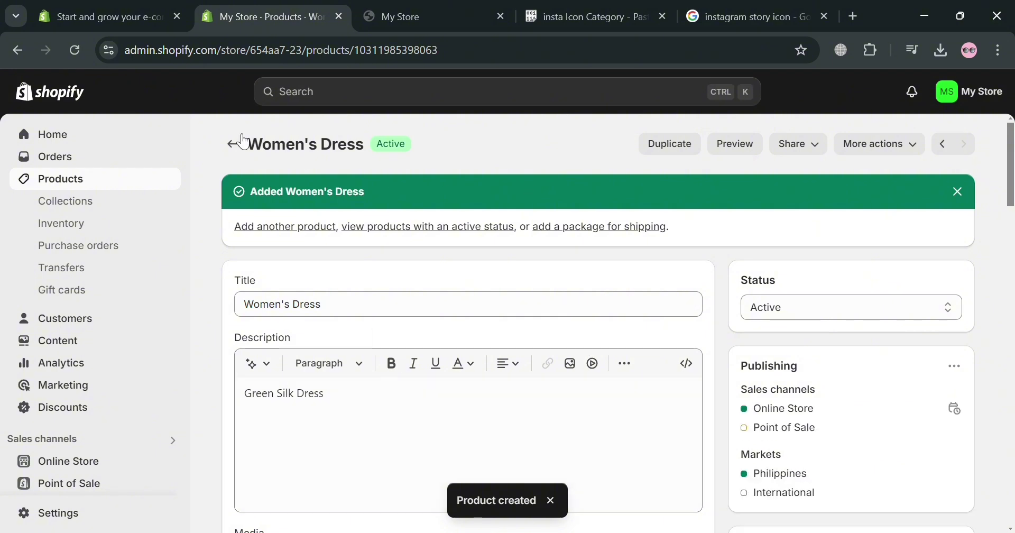
Start another new product titled 'Women's Dress'.
left_click(233, 144)
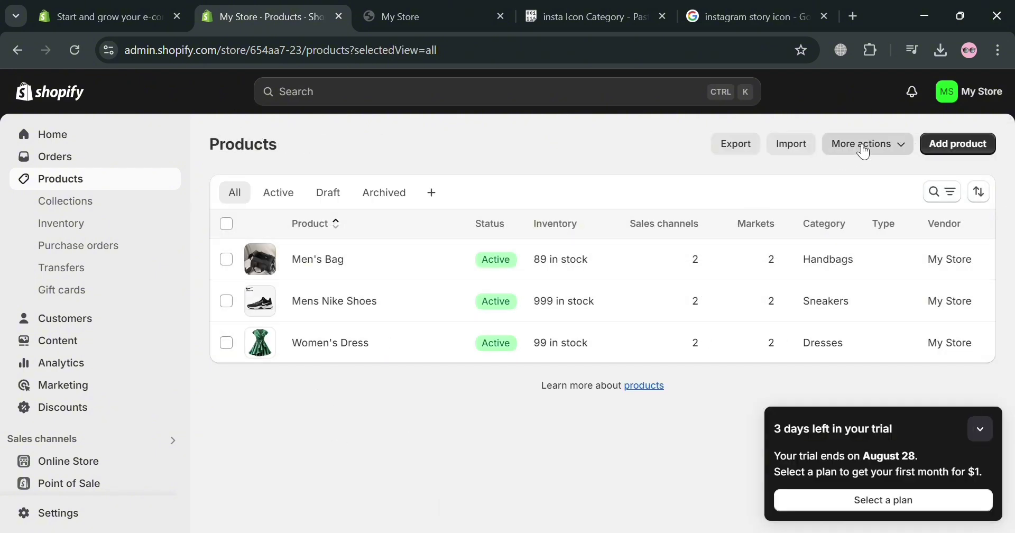
left_click(972, 154)
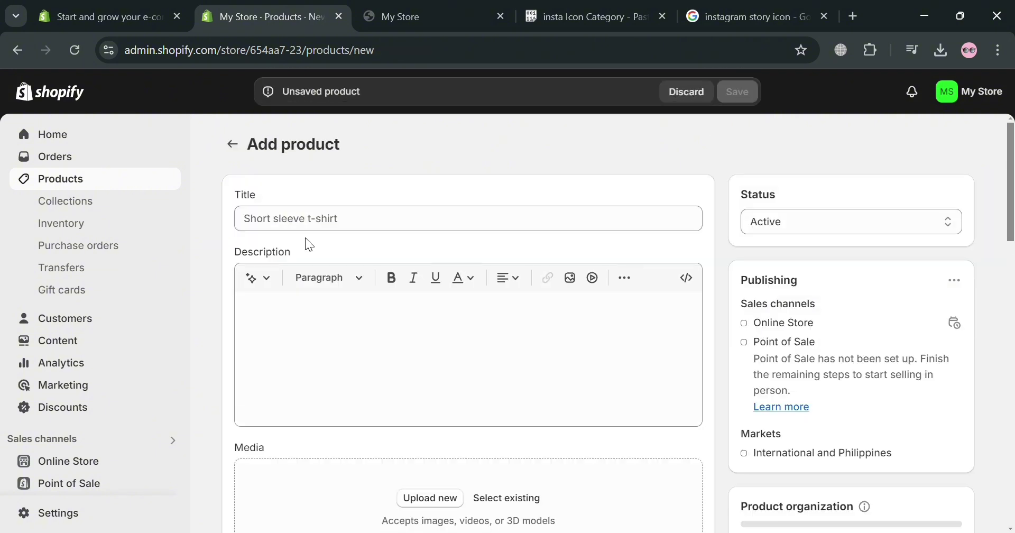
left_click(357, 227)
type("I")
key("BackSpace")
type("Womes")
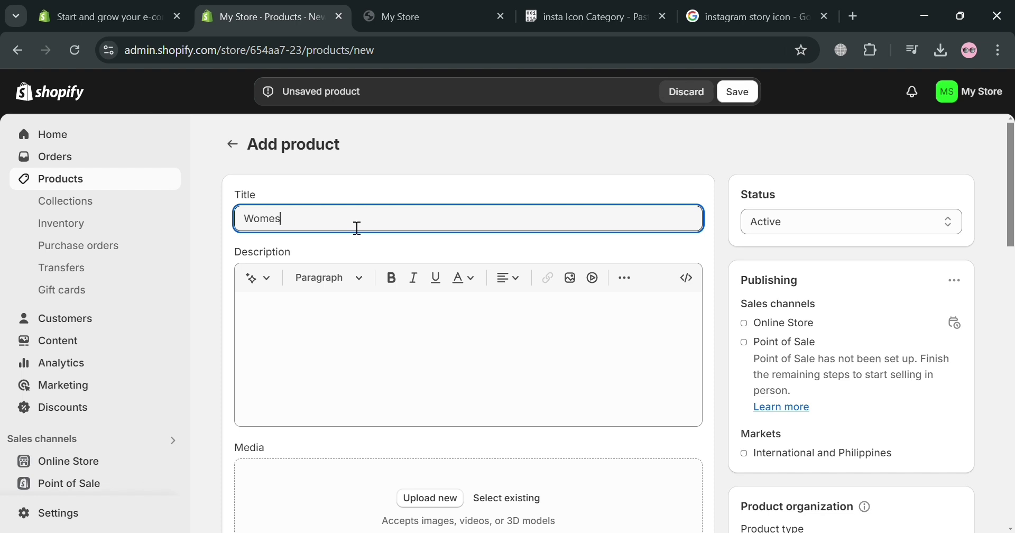
key("BackSpace")
type("n's Dress")
Describe it as a floral dress, priced 2000 with cost per item 600.
left_click(440, 333)
type("Floral Dress Silk")
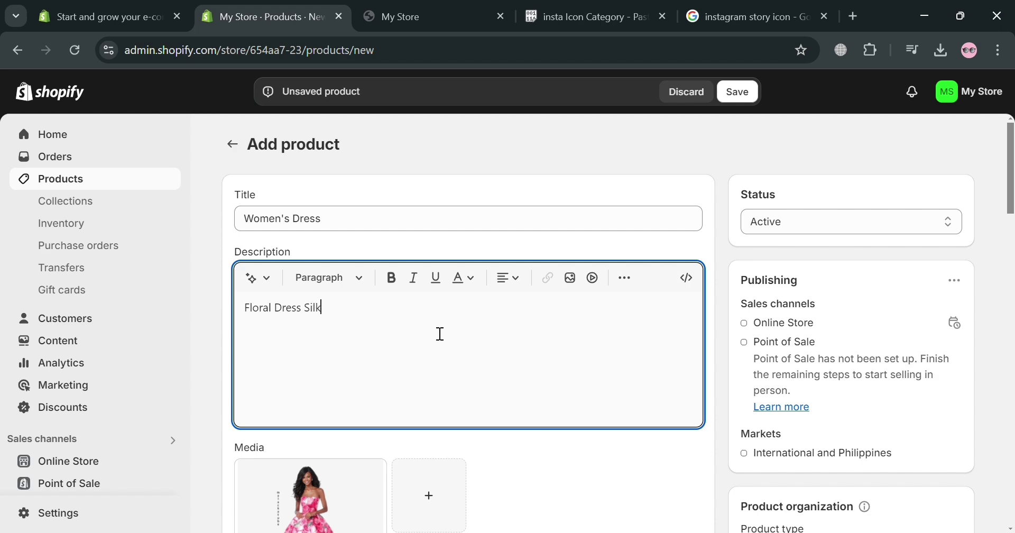
scroll(550, 259, "down", 4)
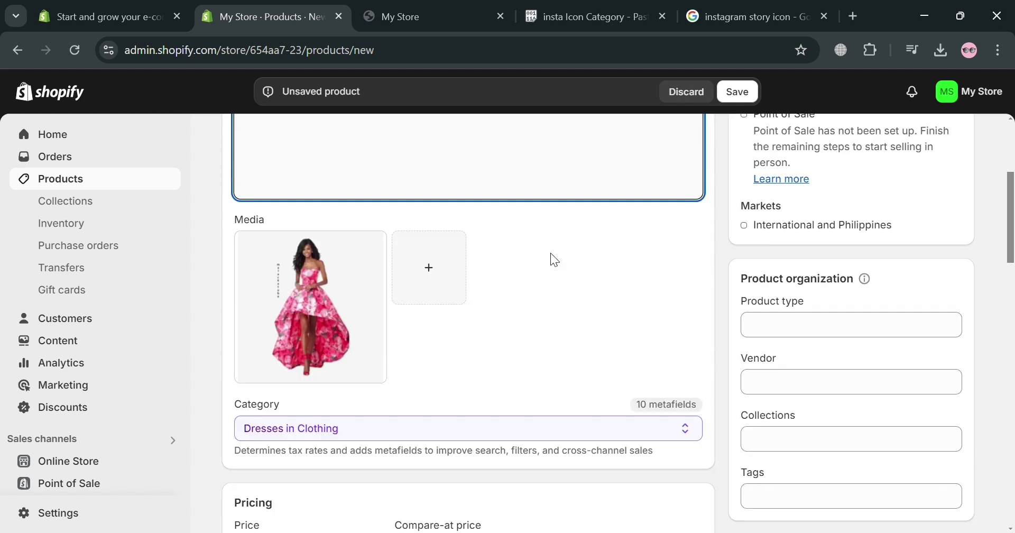
scroll(394, 412, "down", 4)
scroll(481, 379, "down", 1)
left_click(372, 301)
type("2000")
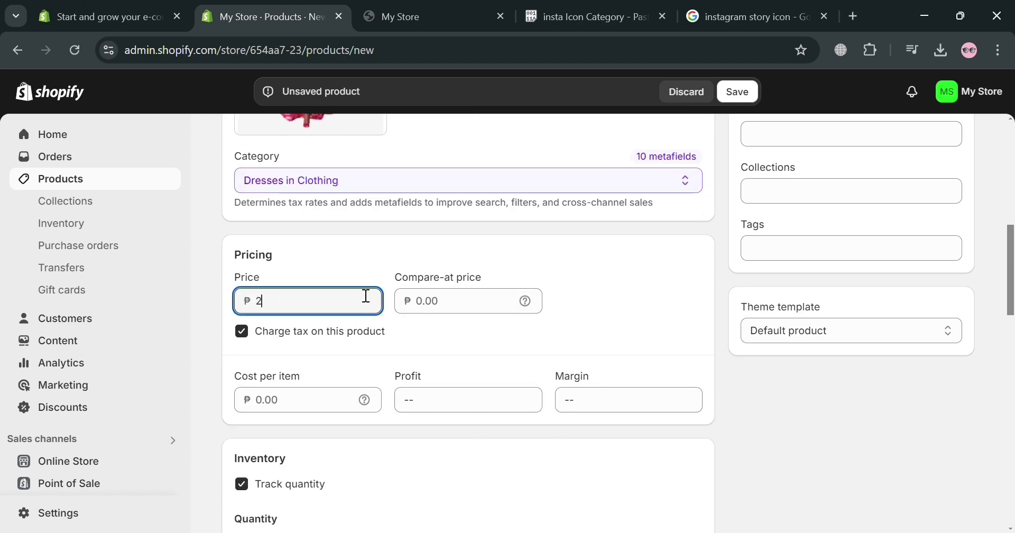
left_click(453, 307)
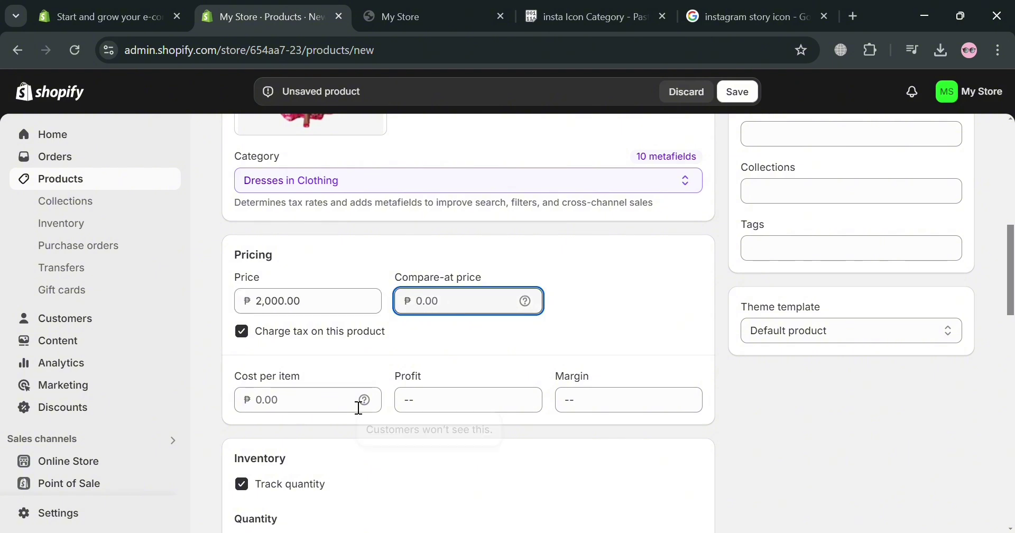
left_click(331, 405)
type("600")
Enter Shop location stock 50 and weight 0.5, save, and return to Products.
scroll(419, 392, "down", 5)
left_click(655, 323)
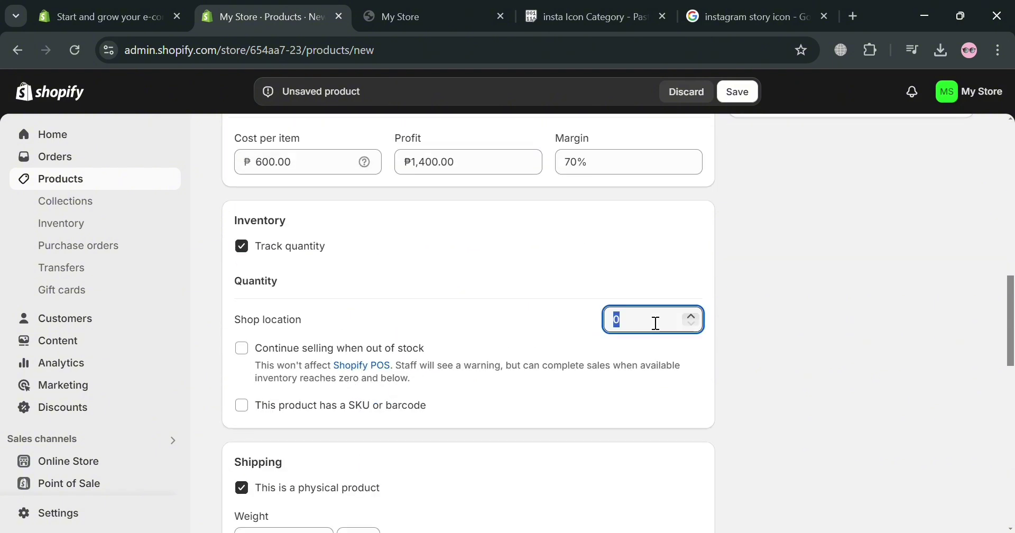
type("50")
scroll(428, 378, "down", 6)
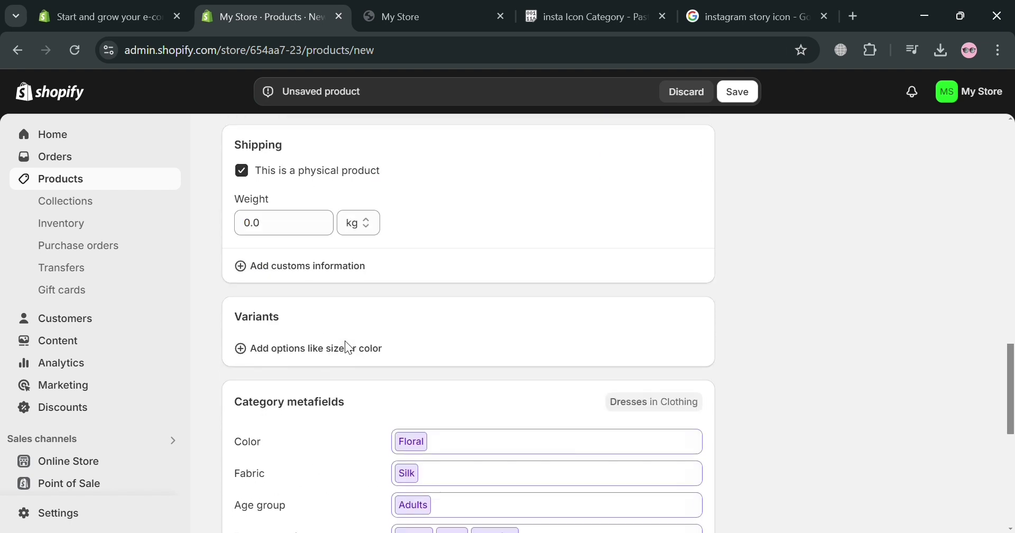
left_click(310, 233)
type("0")
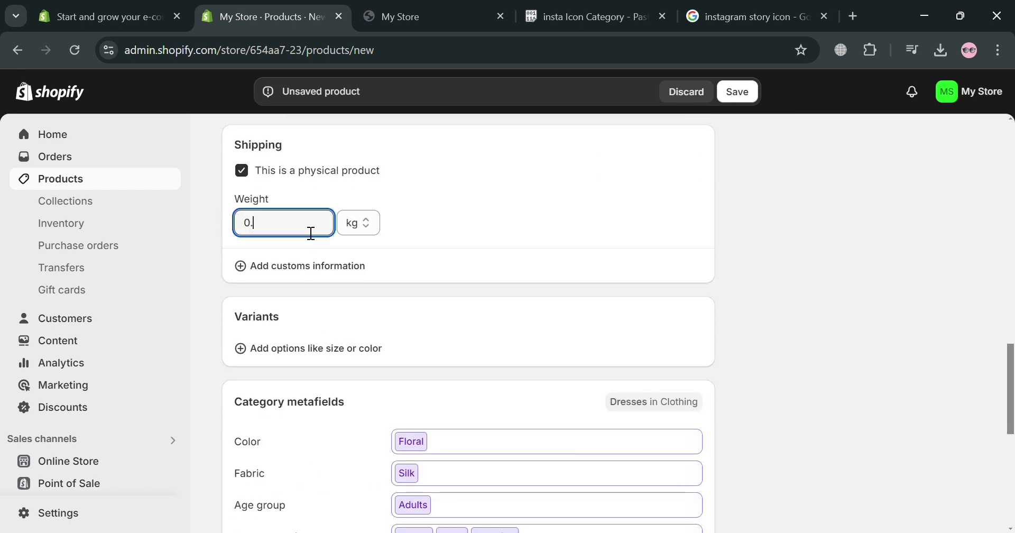
type(".5")
scroll(414, 339, "down", 8)
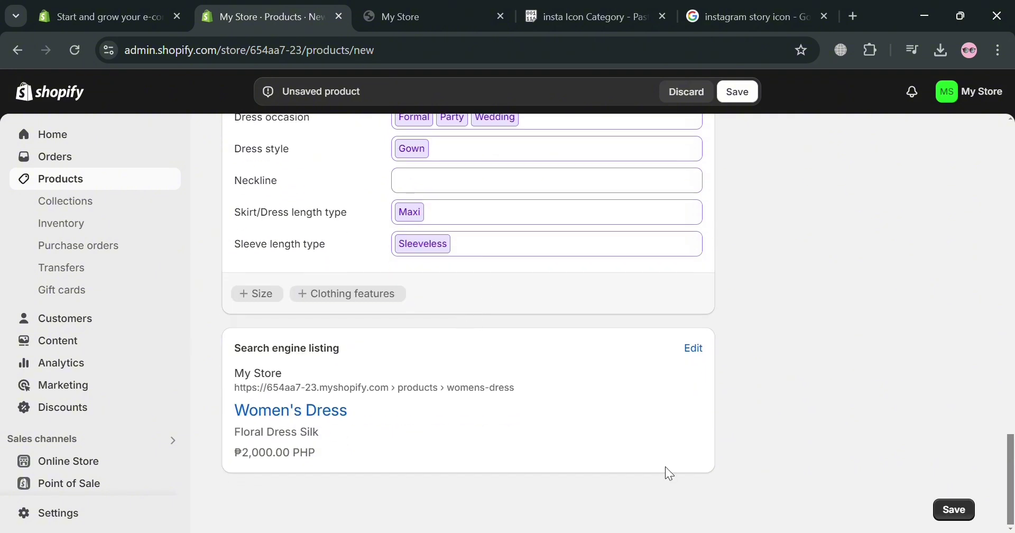
left_click(957, 510)
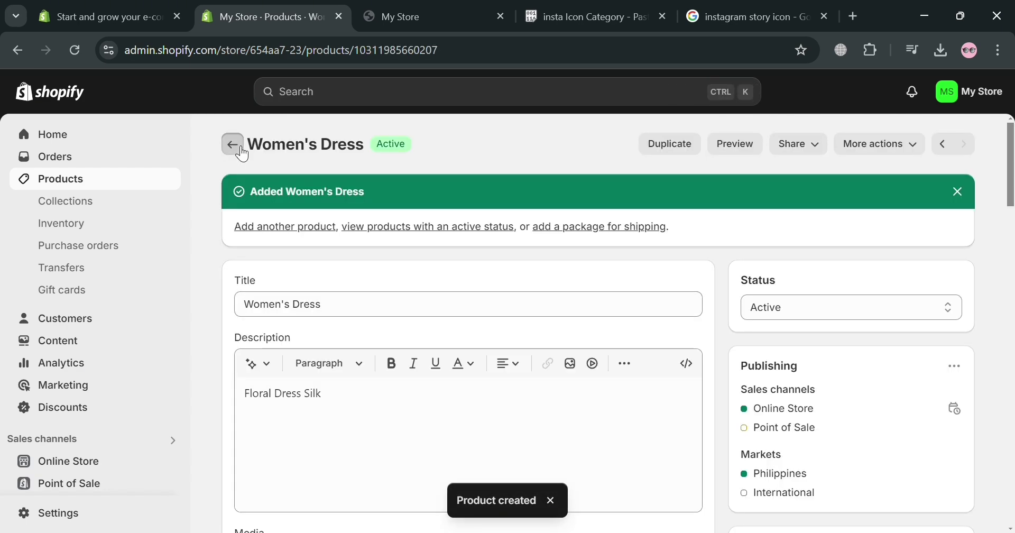
left_click(233, 142)
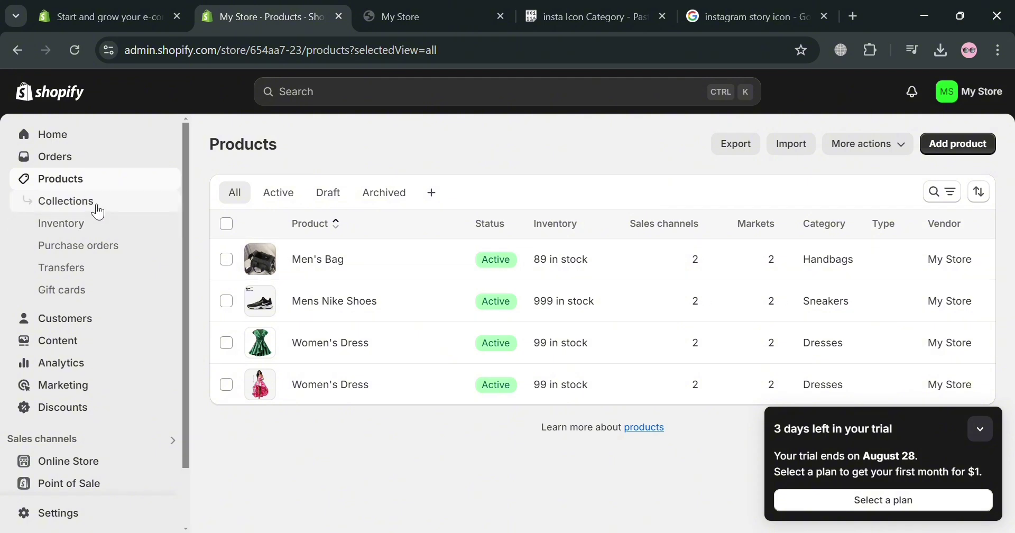
Create a new collection titled 'Mens'.
left_click(98, 206)
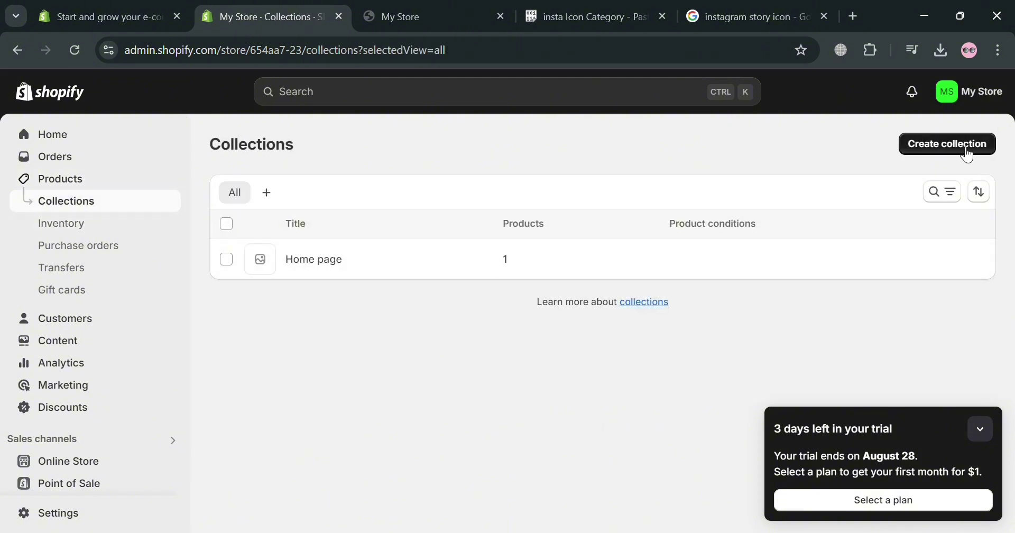
left_click(969, 153)
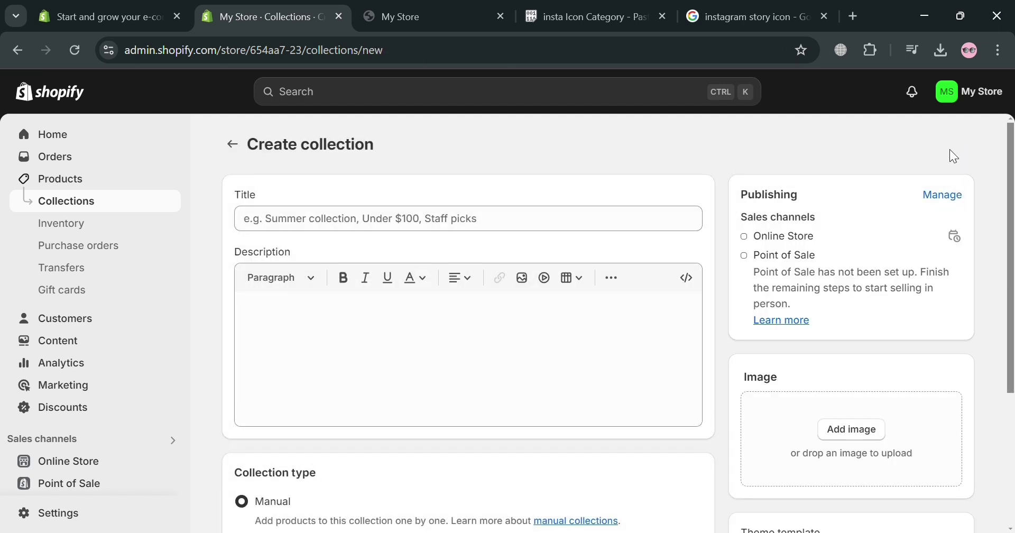
left_click(507, 229)
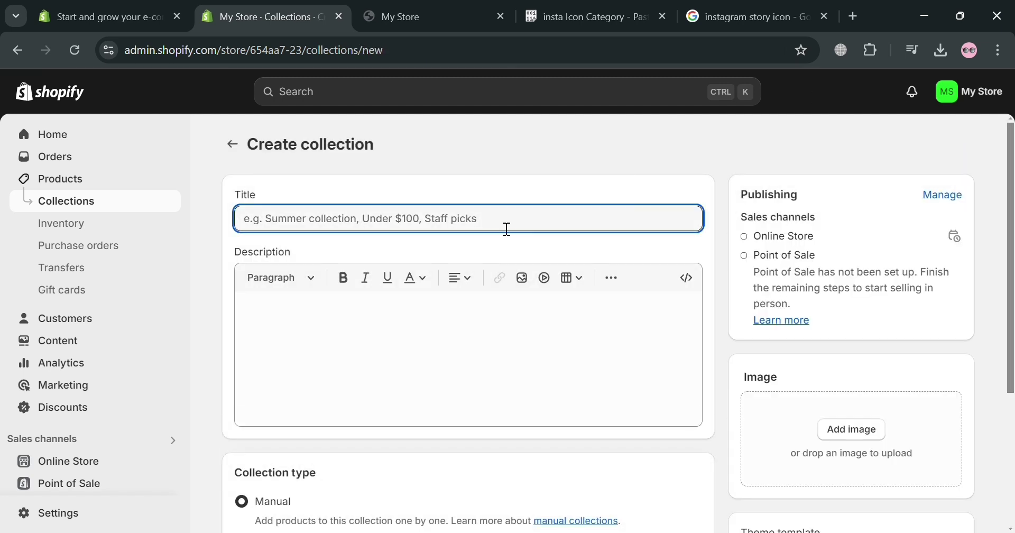
type("Mens")
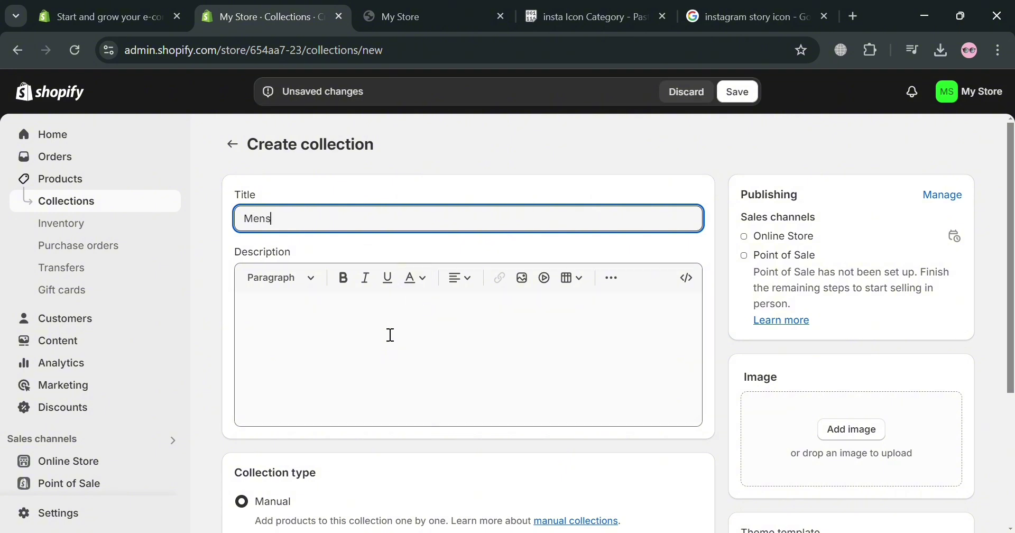
scroll(381, 334, "down", 4)
scroll(291, 370, "up", 3)
left_click(394, 301)
Add a suited-man portrait image to Mens, save it, and go back to Collections.
scroll(807, 237, "down", 3)
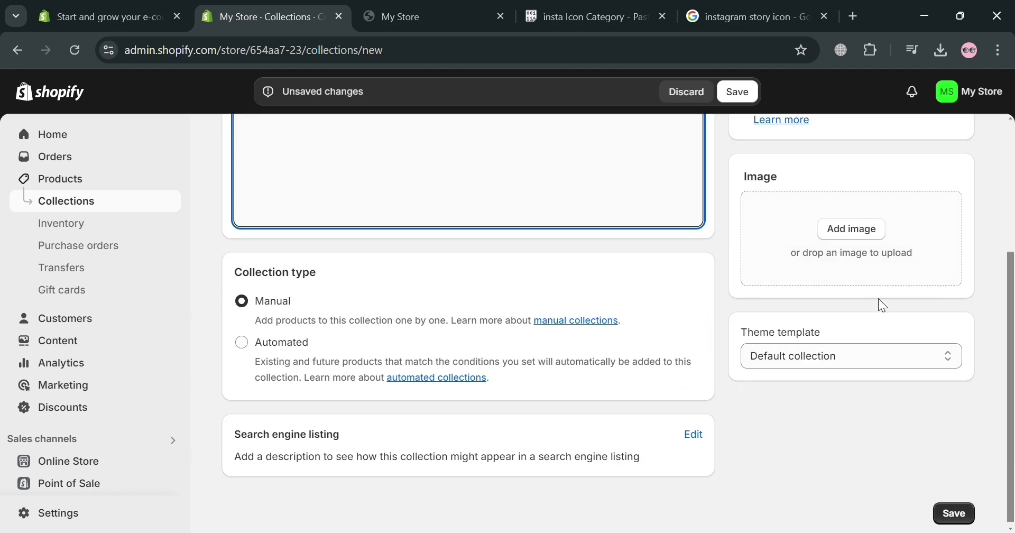
left_click(861, 239)
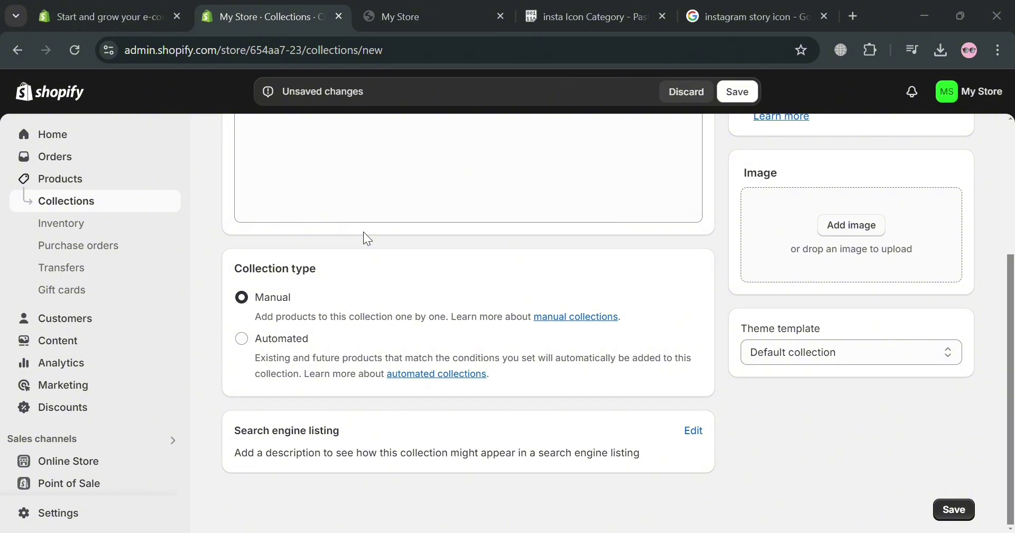
scroll(390, 485, "up", 4)
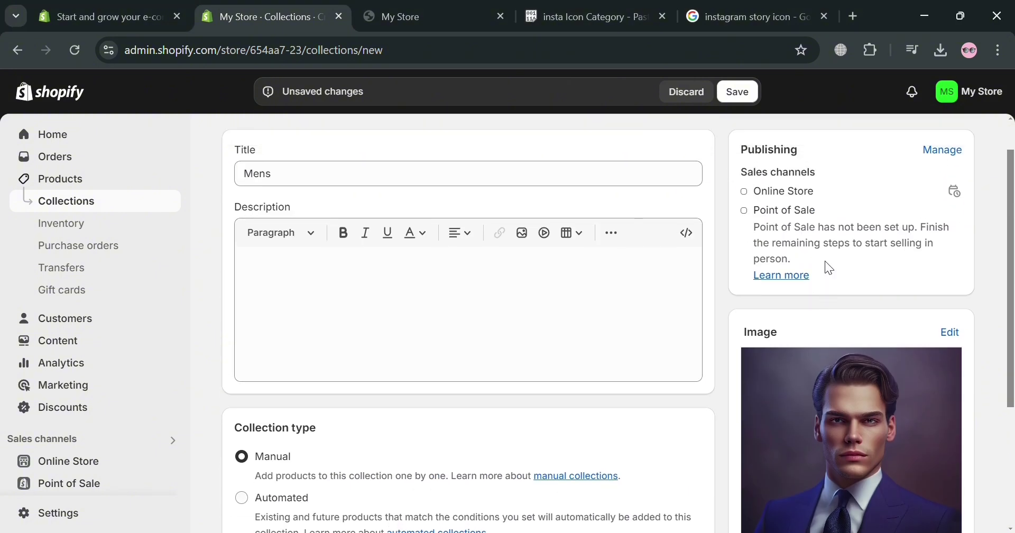
scroll(841, 307, "down", 5)
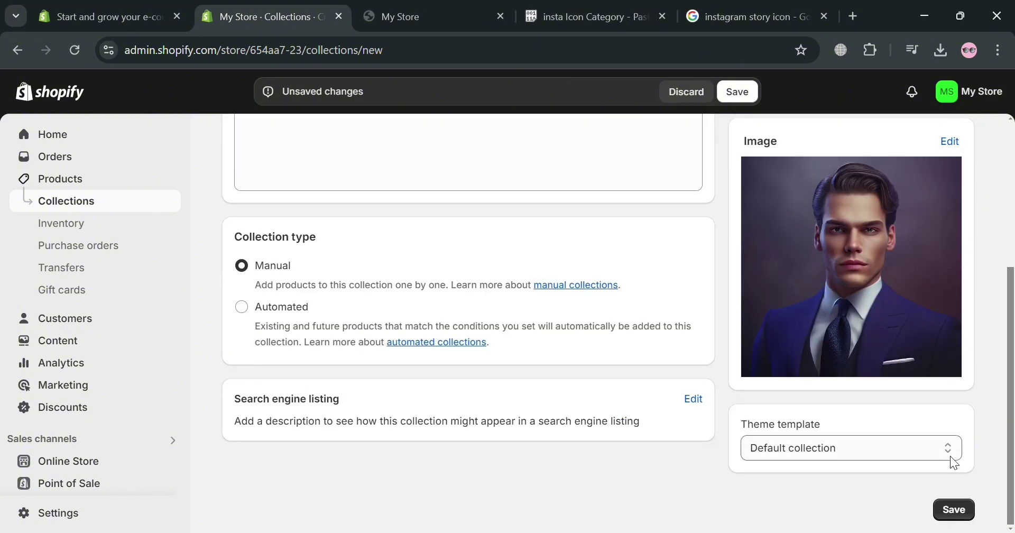
left_click(954, 511)
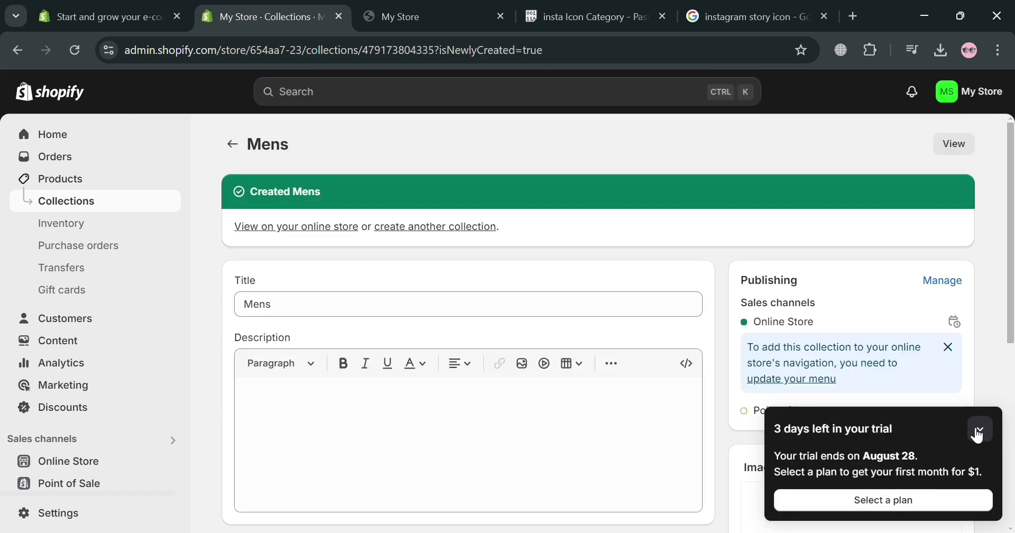
left_click(979, 429)
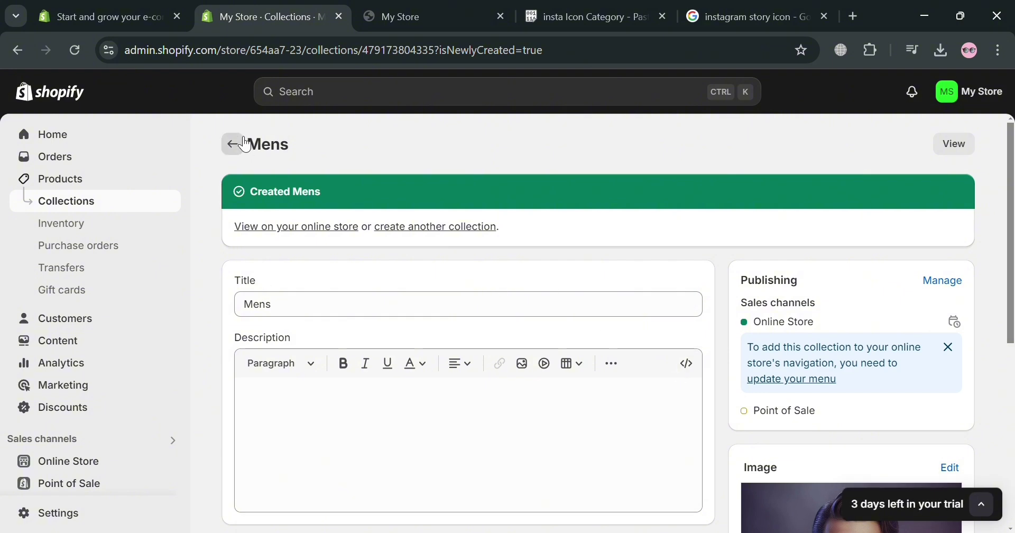
left_click(245, 144)
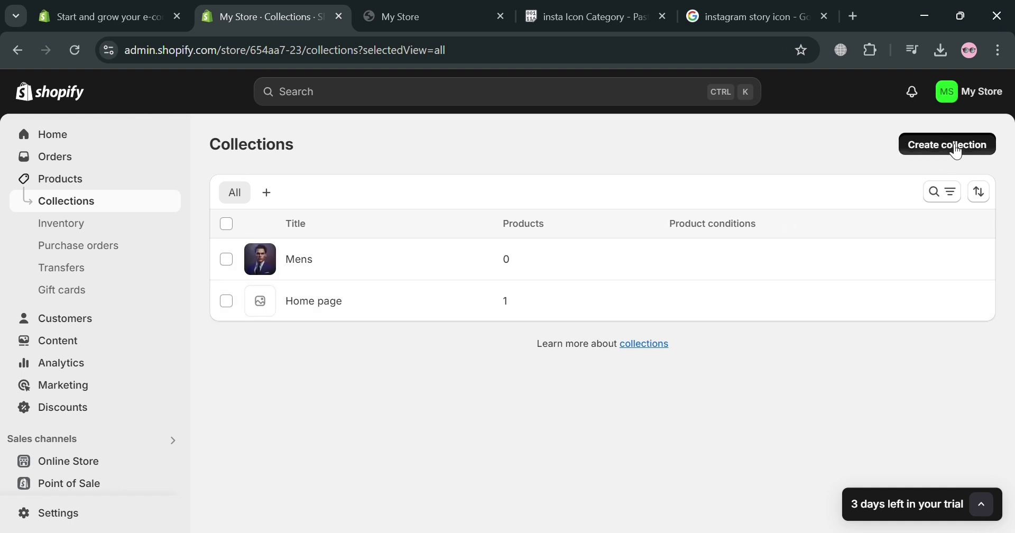
left_click(951, 150)
Title the collection 'Womens', upload a pink floral-dress image, save, and return to Collections.
left_click(414, 227)
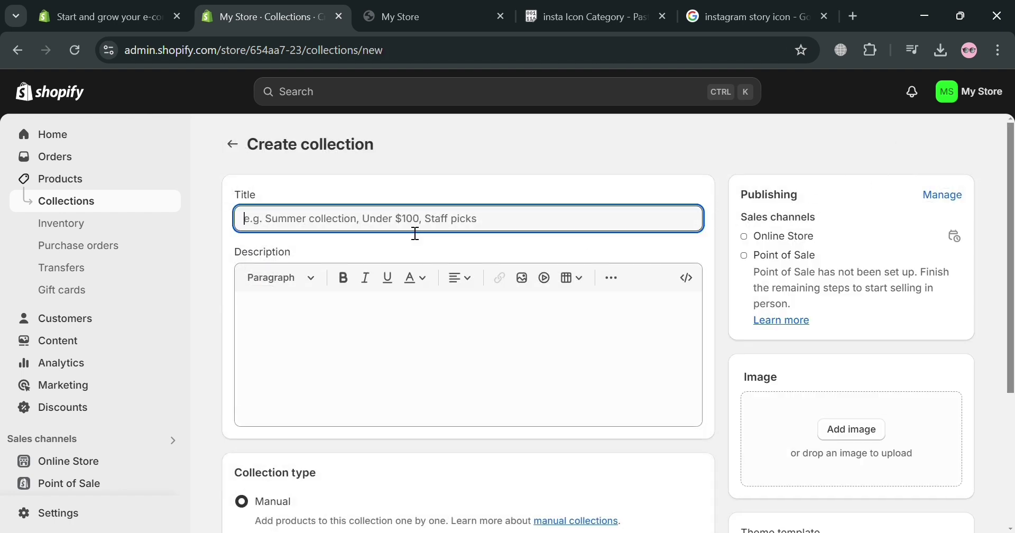
type("Womens")
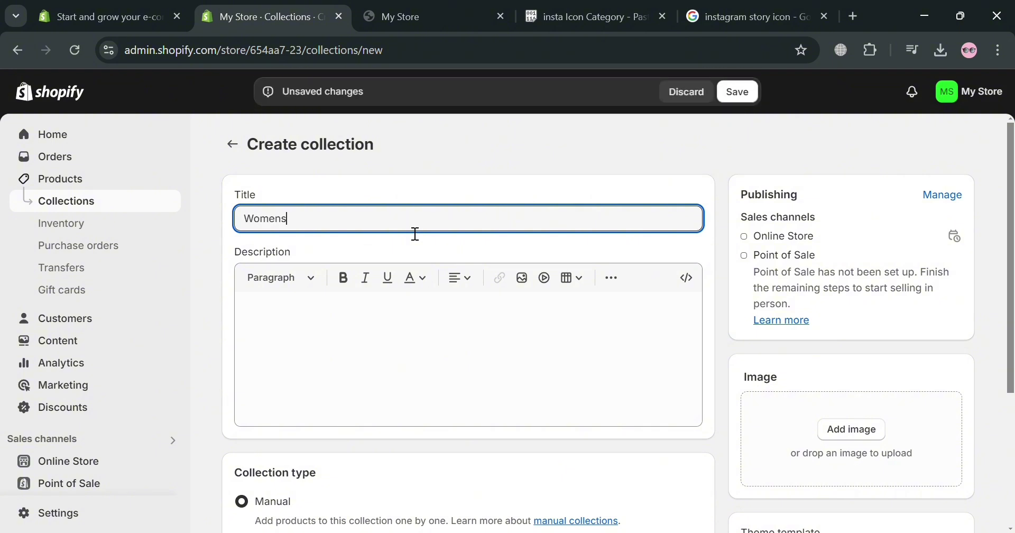
left_click(493, 325)
left_click(883, 432)
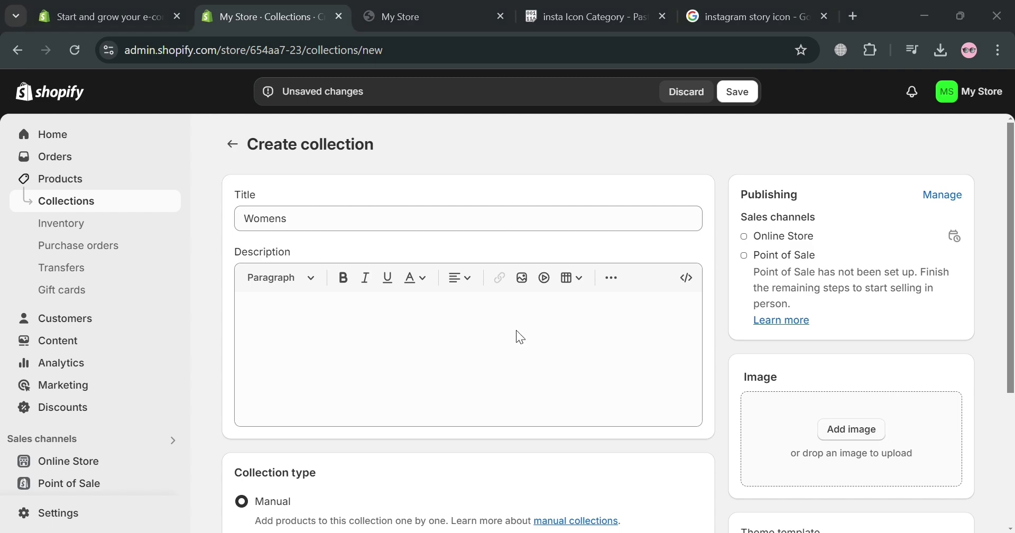
double_click(368, 272)
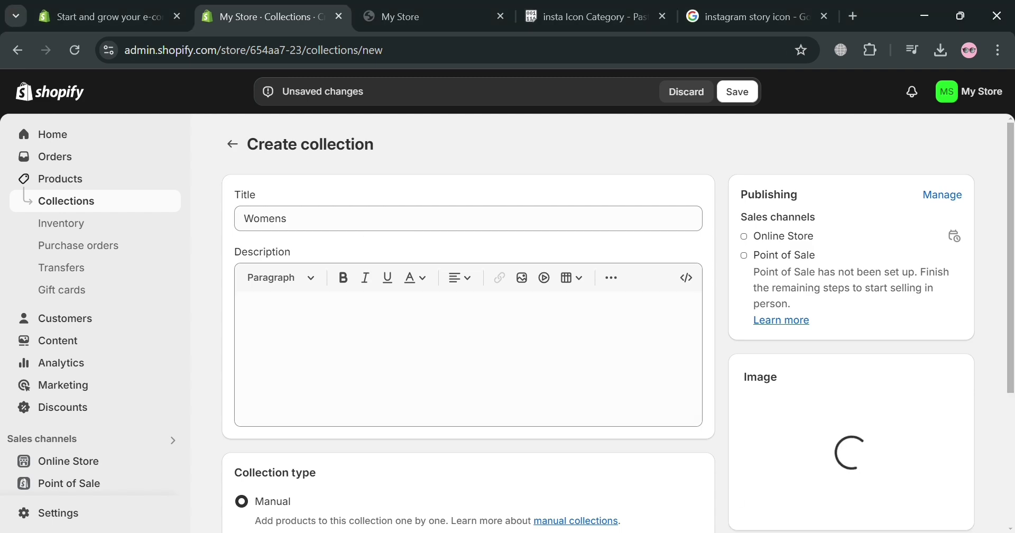
scroll(764, 523, "down", 5)
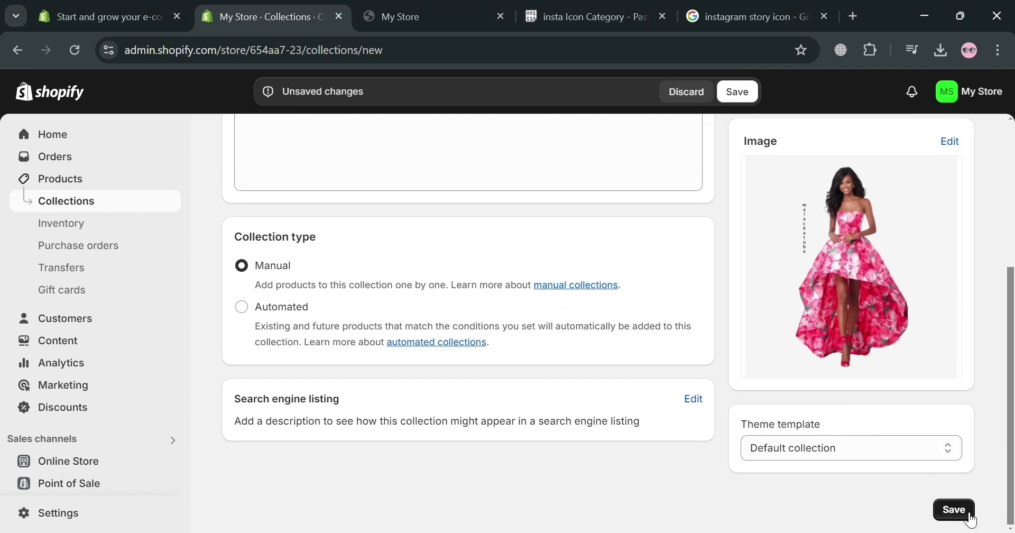
left_click(954, 510)
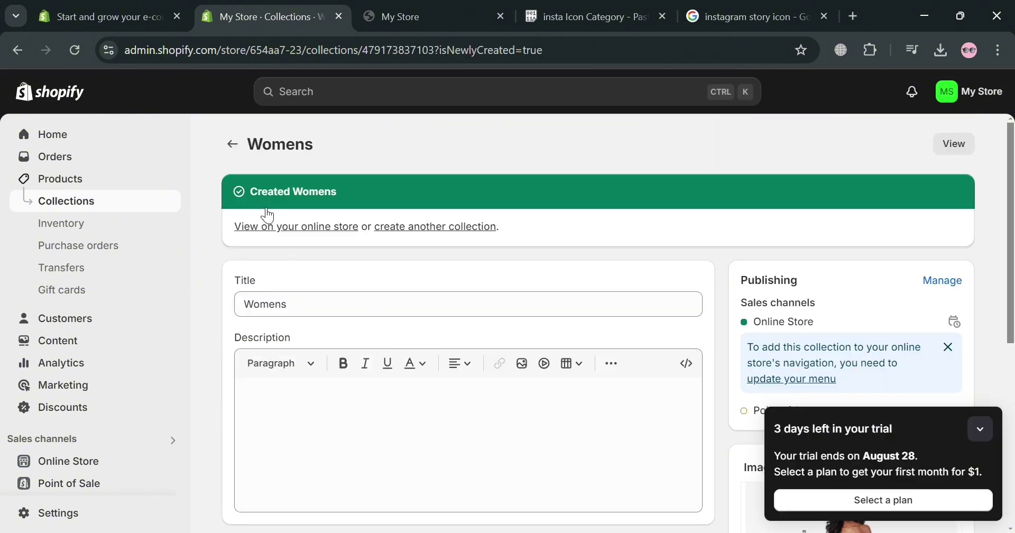
left_click(233, 143)
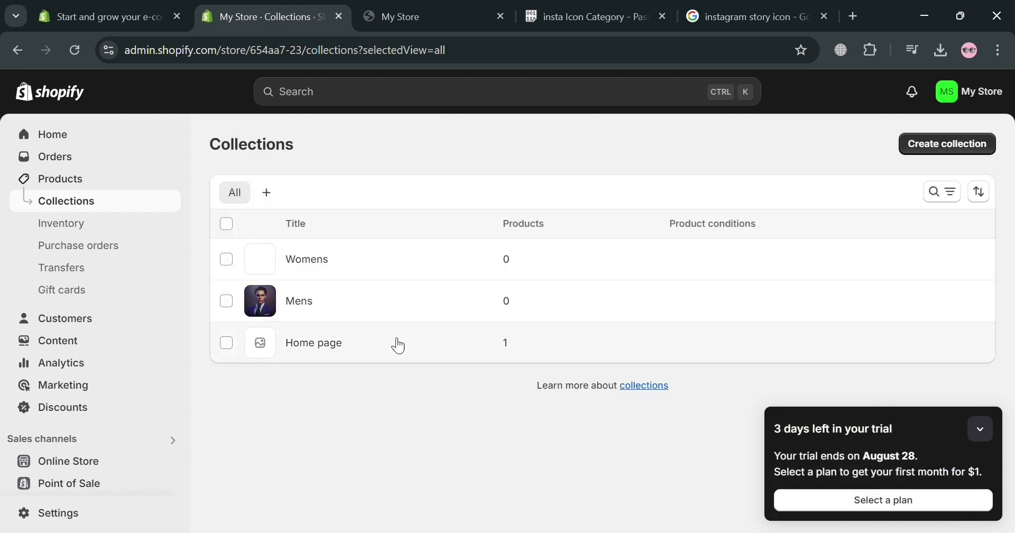
Add Men's Bag and Mens Nike Shoes to the Mens collection.
left_click(80, 179)
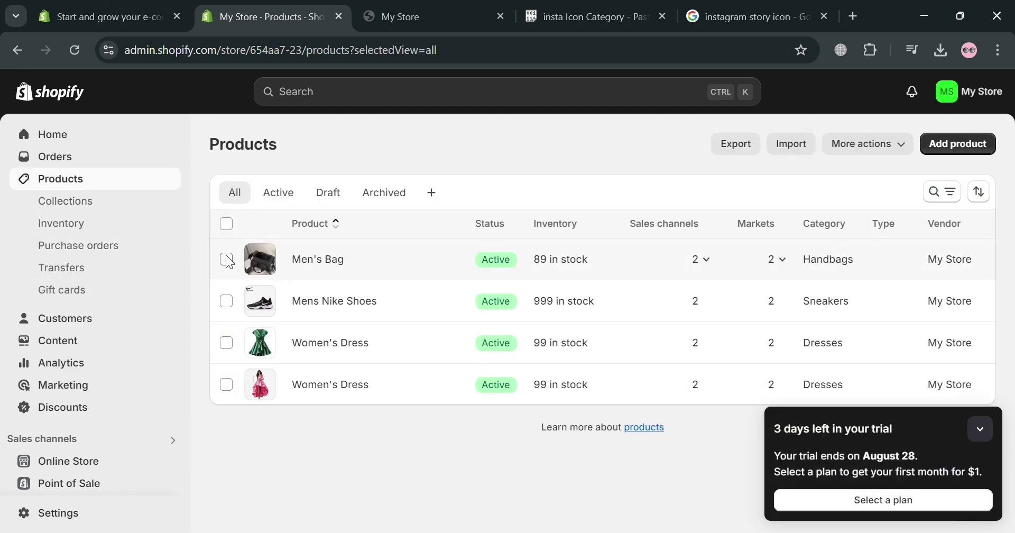
left_click(226, 259)
left_click(226, 300)
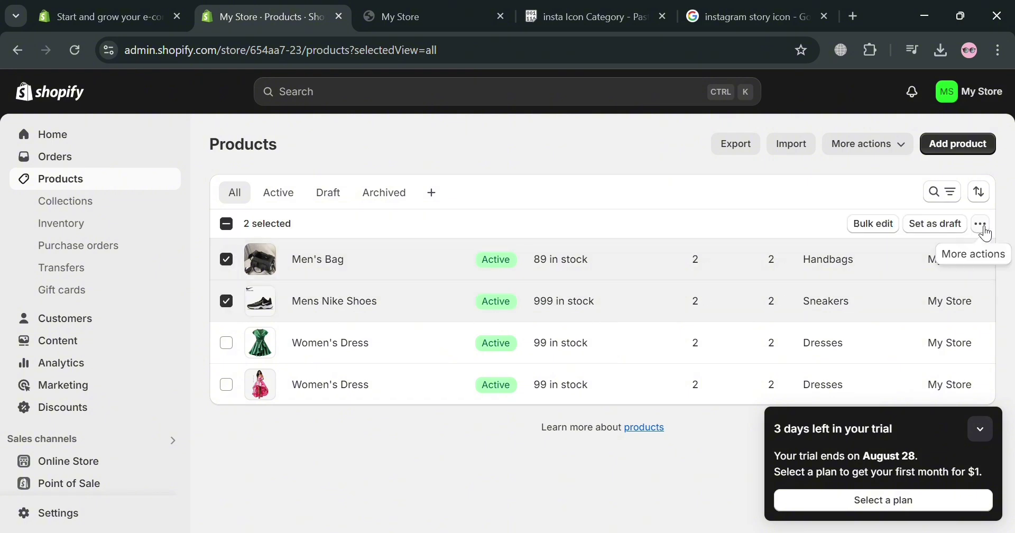
left_click(981, 224)
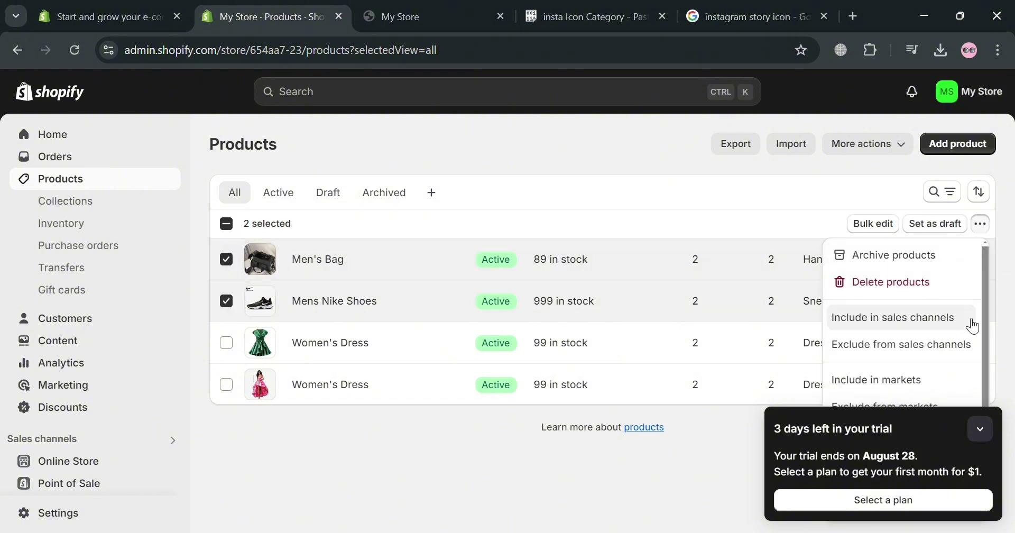
left_click(977, 435)
left_click(981, 224)
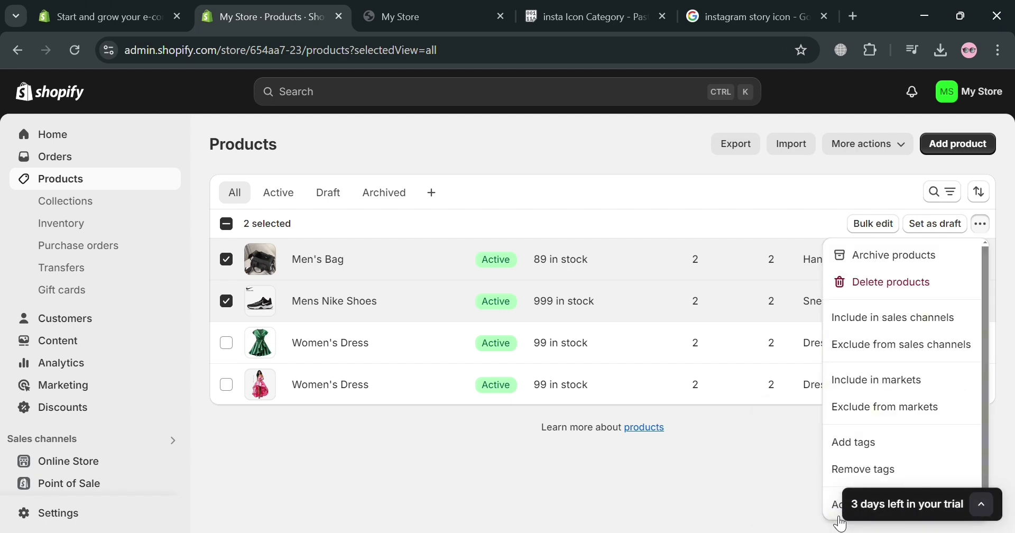
left_click(834, 508)
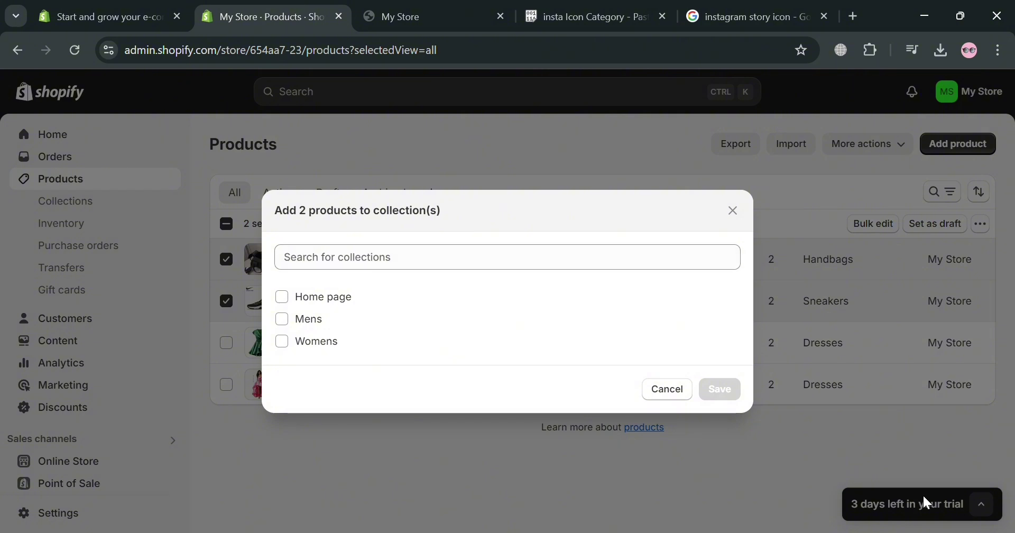
left_click(282, 321)
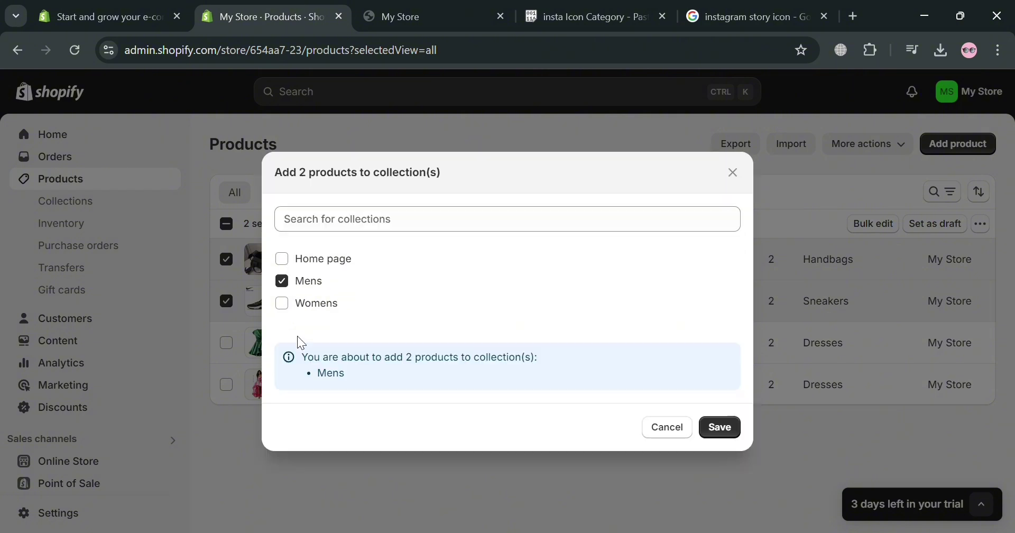
left_click(722, 425)
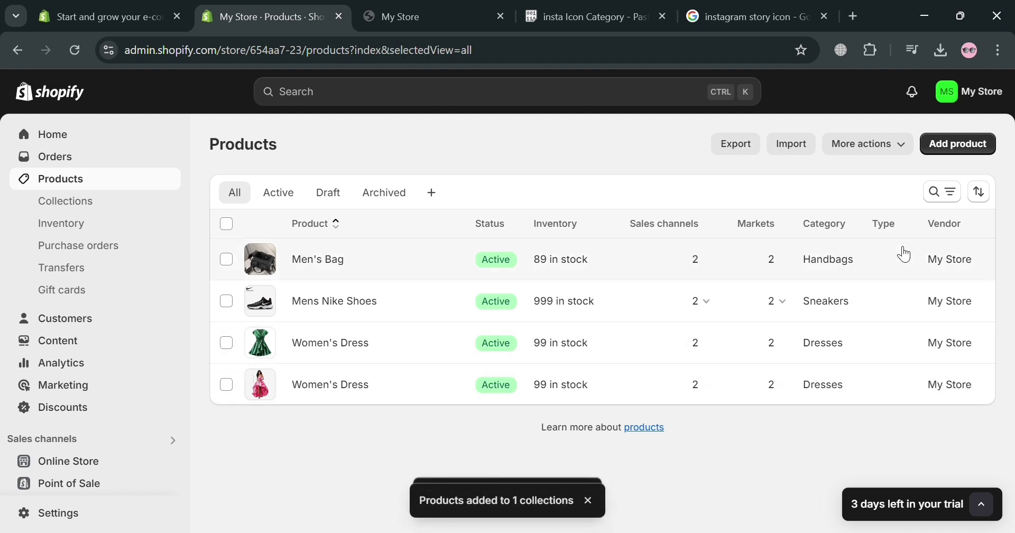
Add both Women's Dress products to the Womens collection, then view the storefront.
left_click(226, 343)
left_click(226, 384)
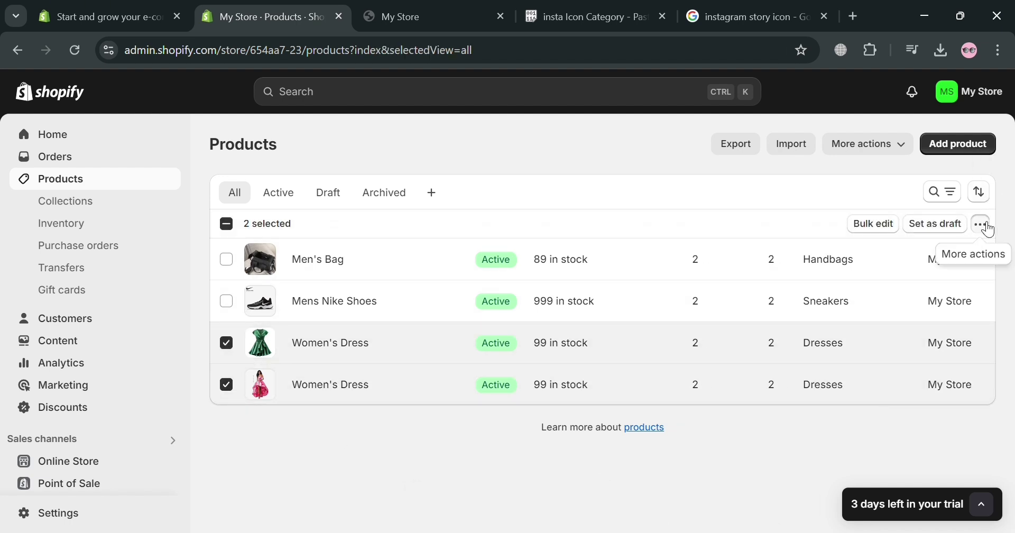
left_click(980, 223)
key("ctrl+minus")
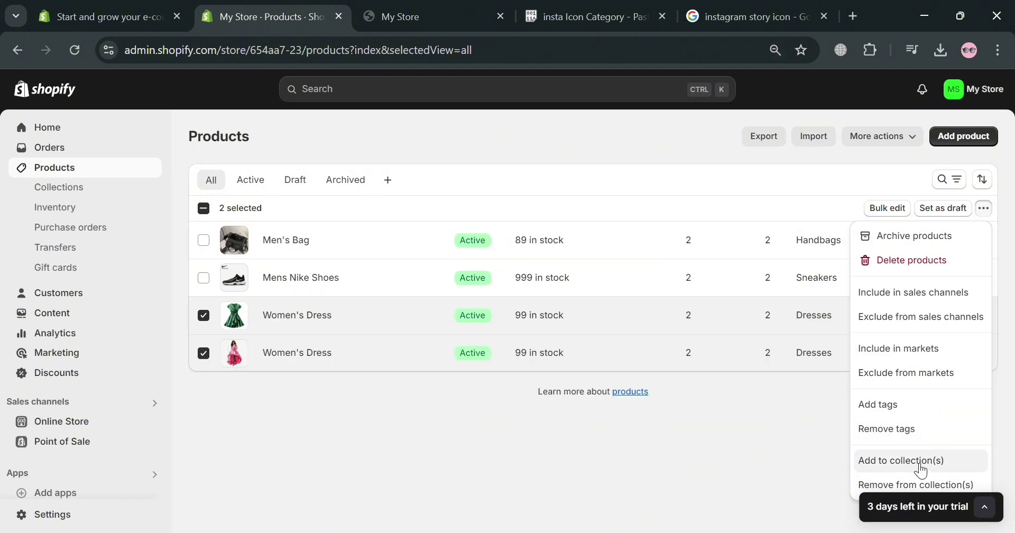
left_click(921, 469)
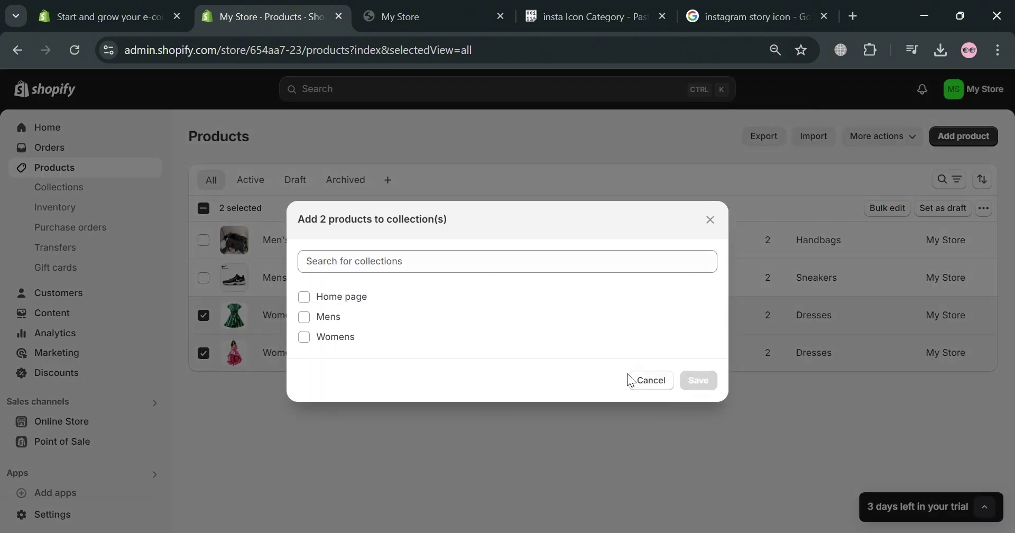
left_click(328, 336)
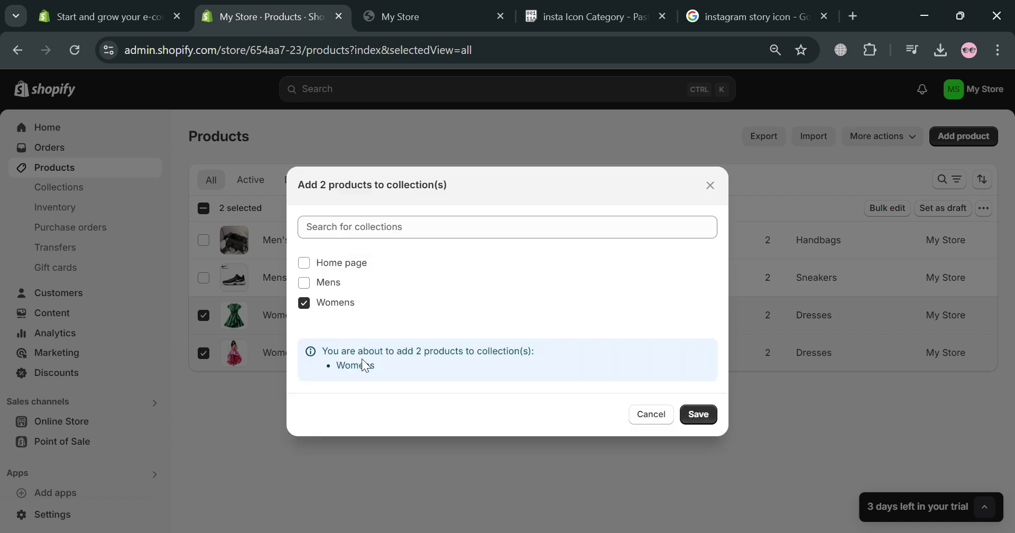
left_click(700, 416)
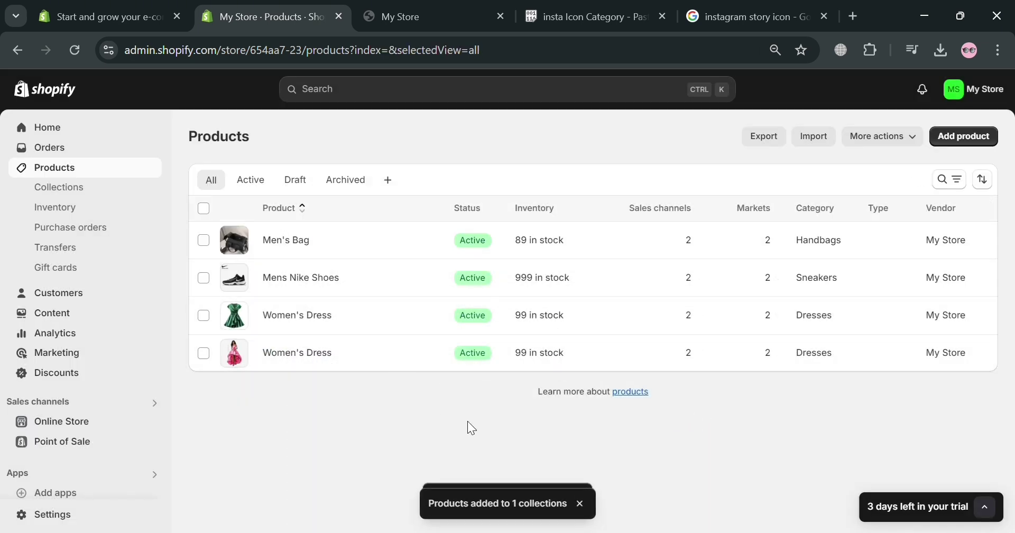
left_click(422, 16)
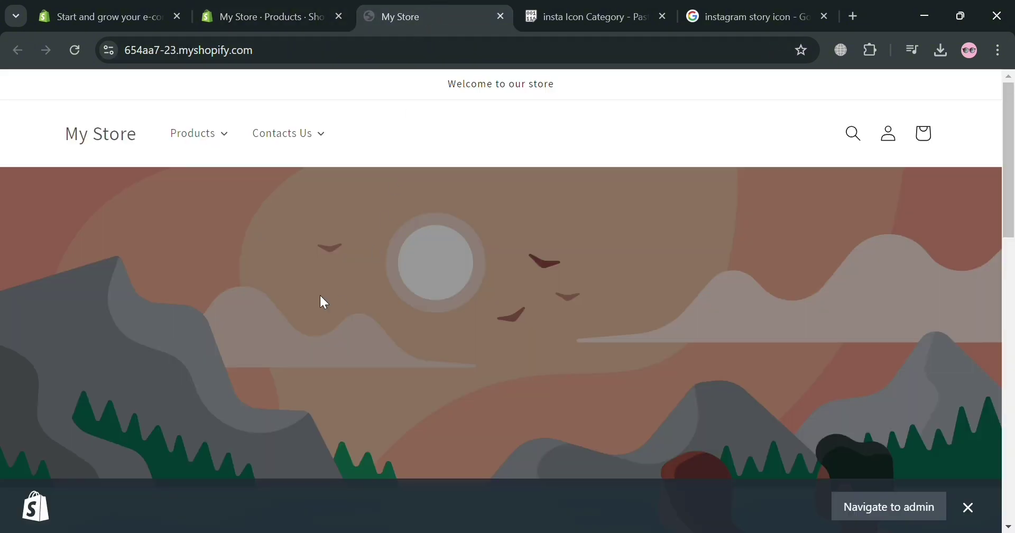
Reload the storefront to confirm both Women's Dress items under Featured products, then return to admin.
scroll(227, 295, "down", 10)
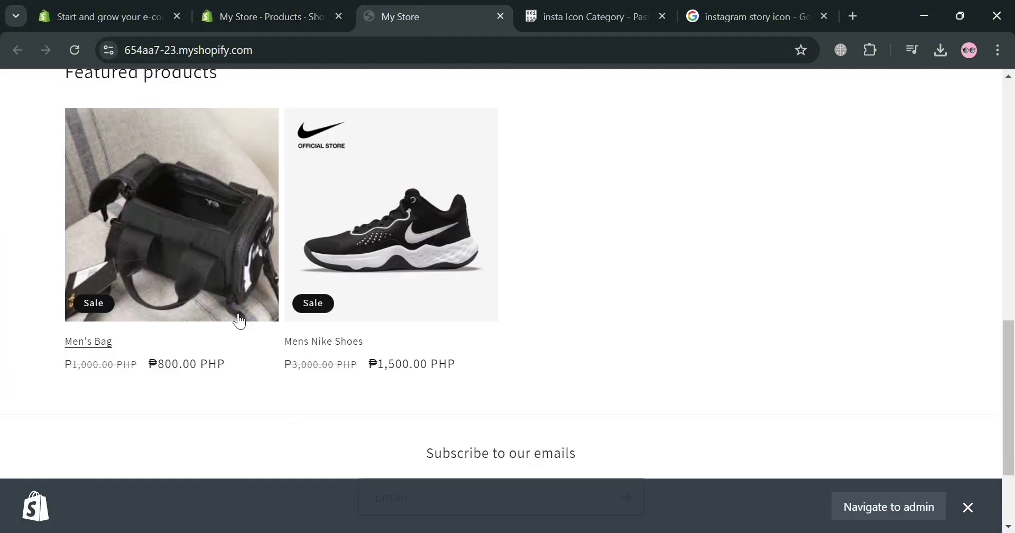
scroll(239, 319, "up", 6)
left_click(74, 55)
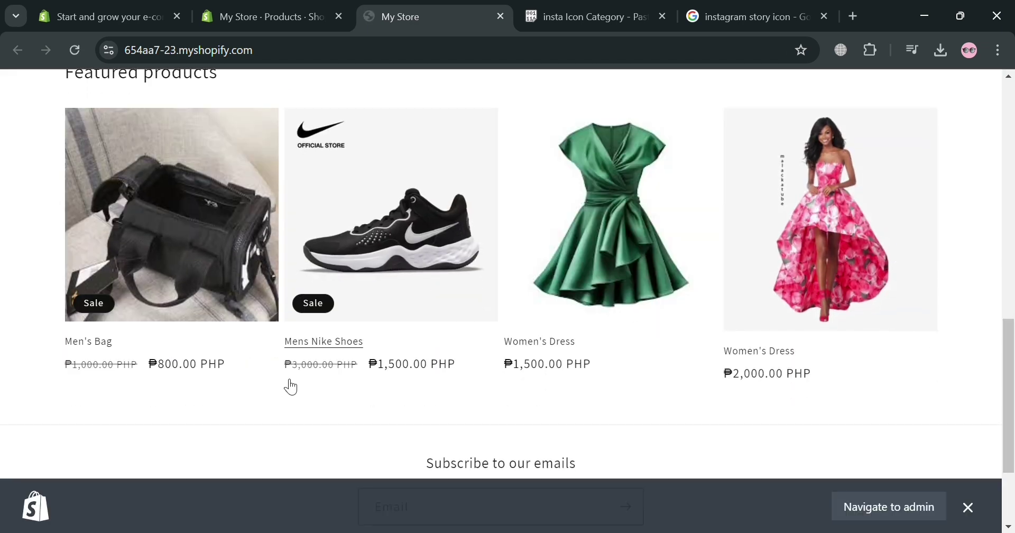
left_click(264, 17)
From Online Store themes, choose Edit code in the Dawn theme's … menu.
left_click(80, 424)
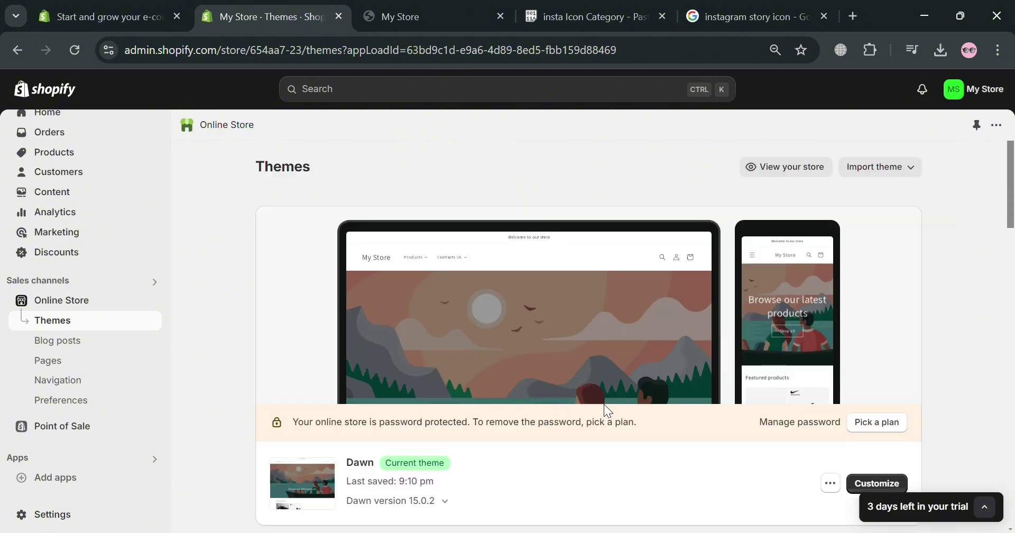
scroll(915, 402, "down", 2)
scroll(721, 430, "down", 3)
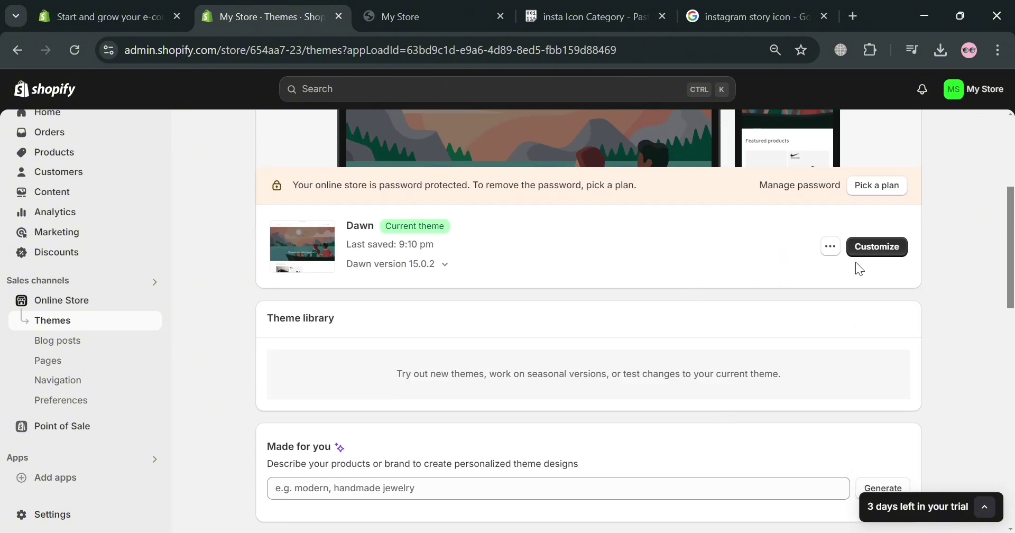
left_click(840, 252)
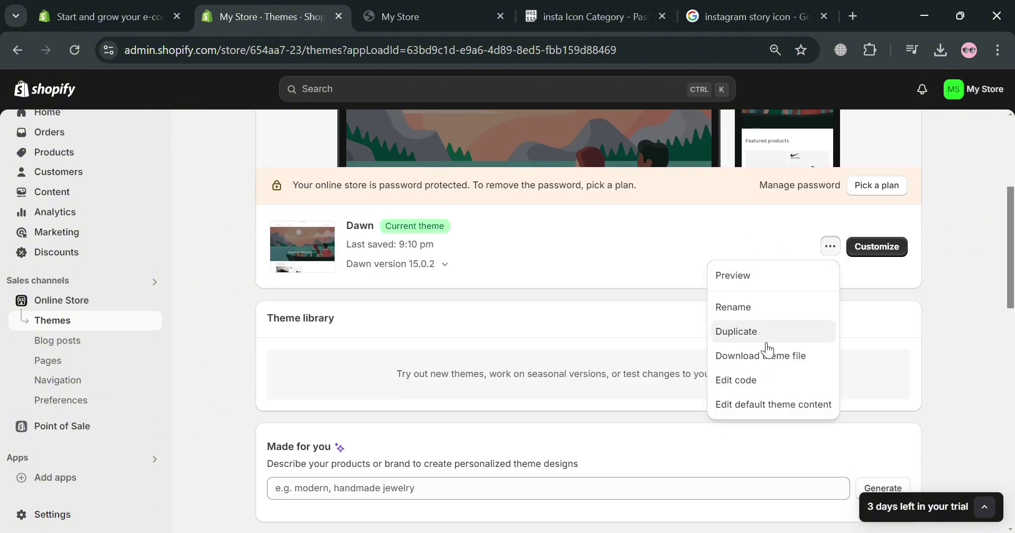
left_click(768, 387)
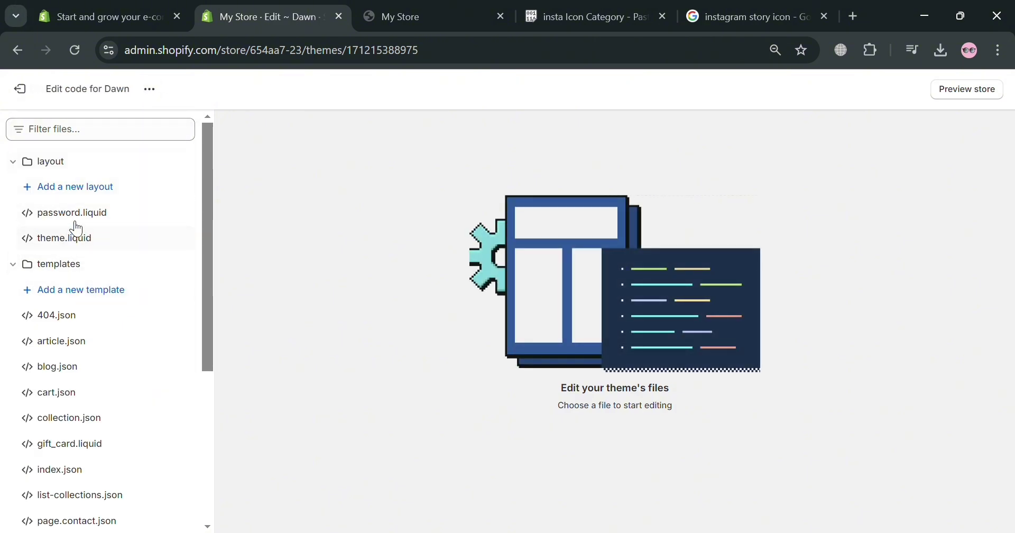
Collapse layout and templates, then add a Liquid section named Collection-IG-Ideas.
left_click(57, 170)
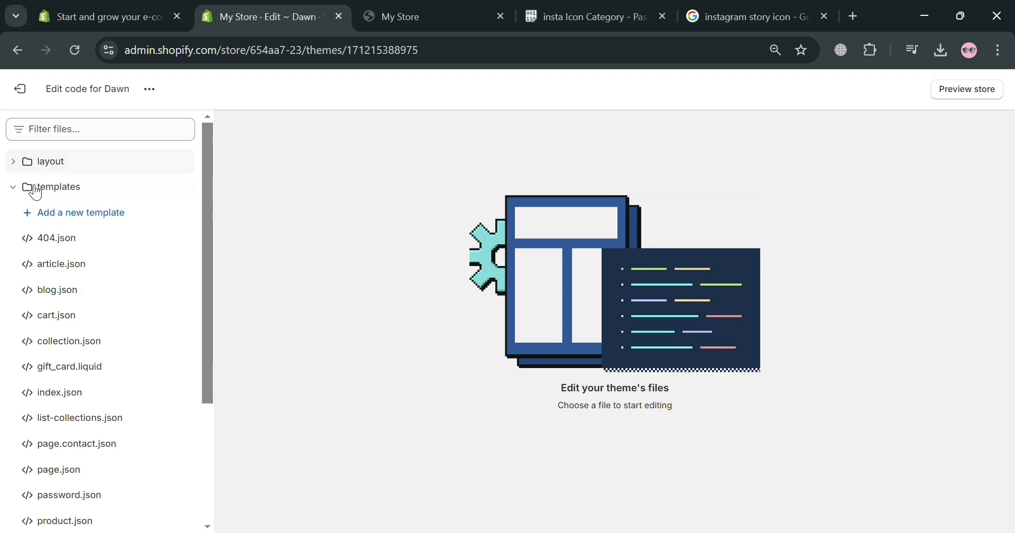
left_click(23, 192)
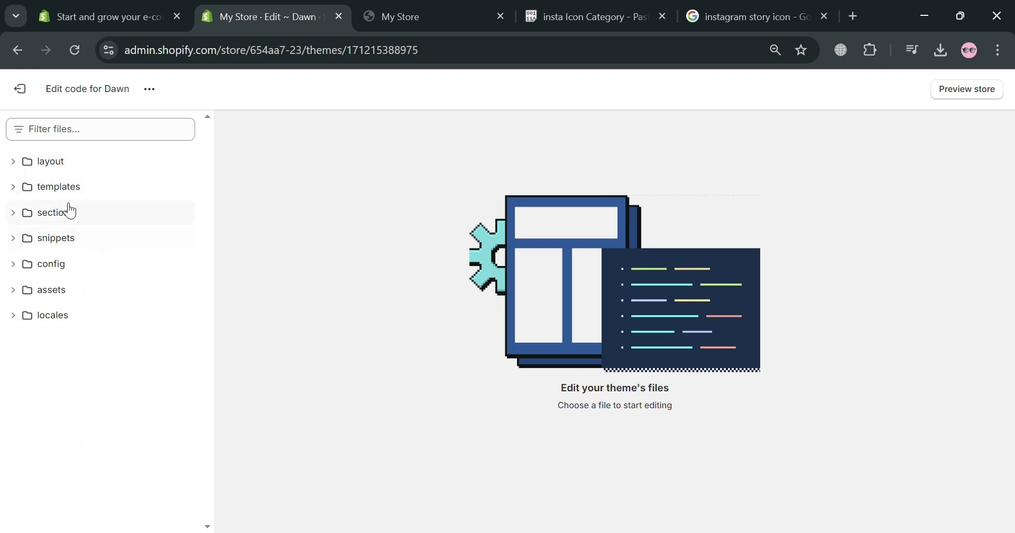
left_click(80, 219)
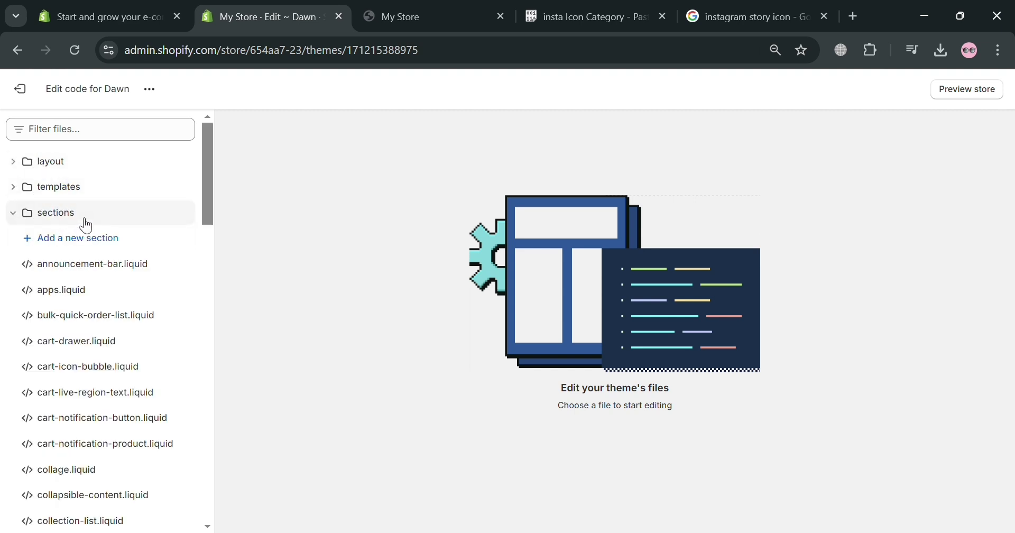
left_click(95, 244)
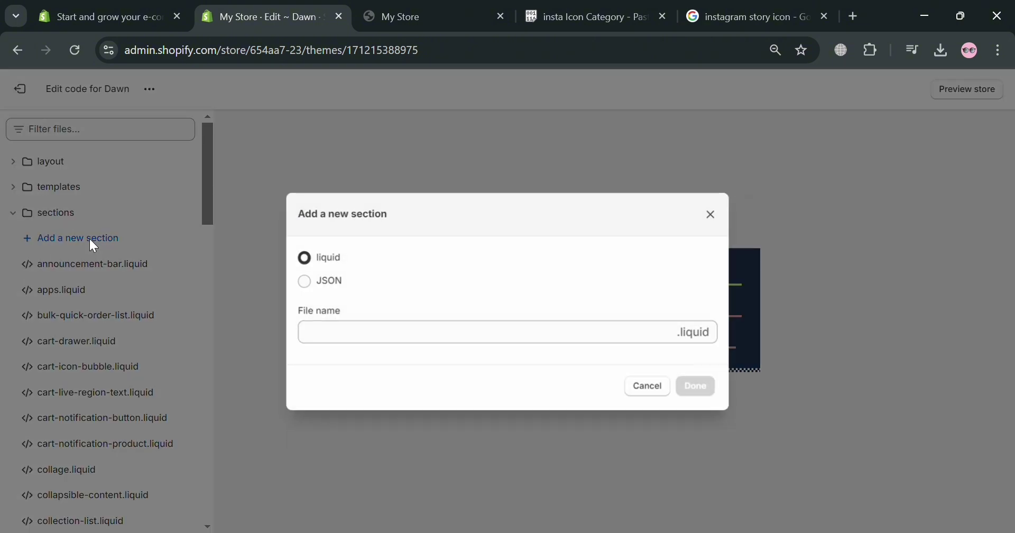
left_click(401, 342)
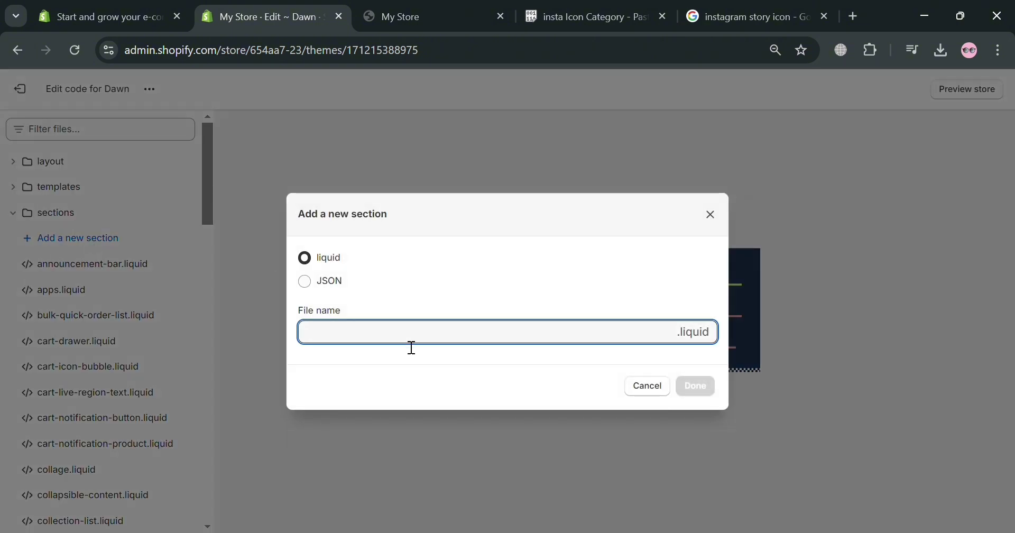
type("Collection IG Ideas")
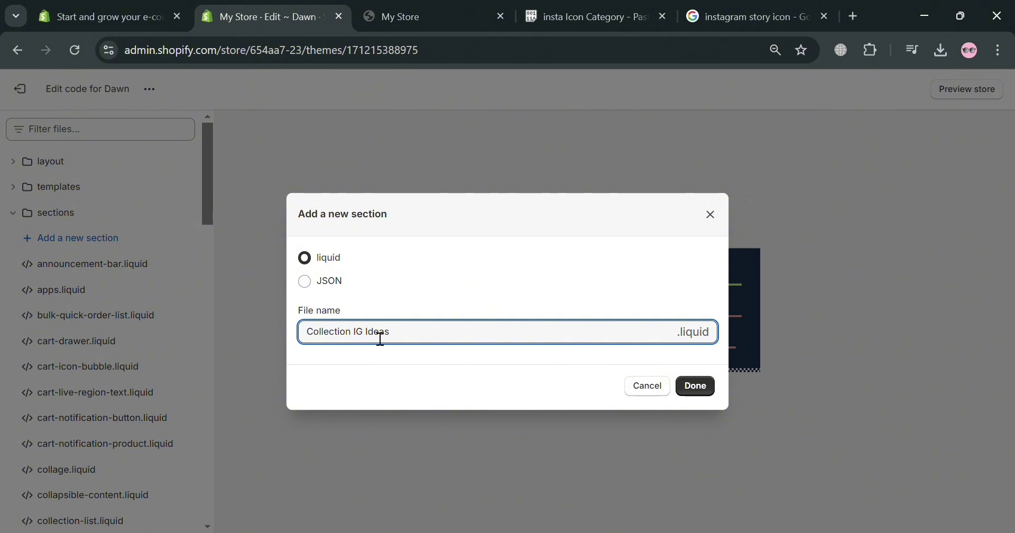
type("-")
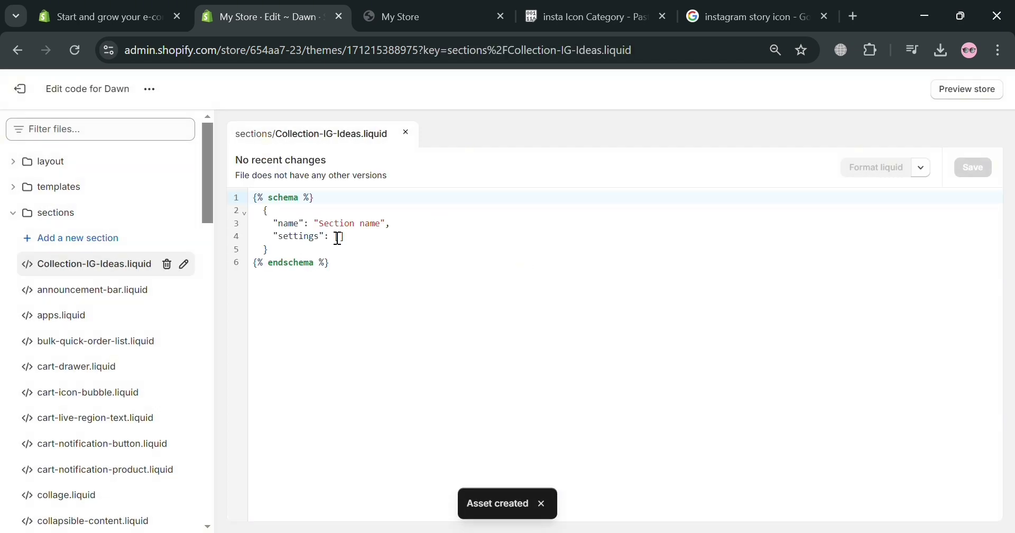
Delete the default schema code from Collection-IG-Ideas.liquid.
left_click_drag(329, 263, 254, 202)
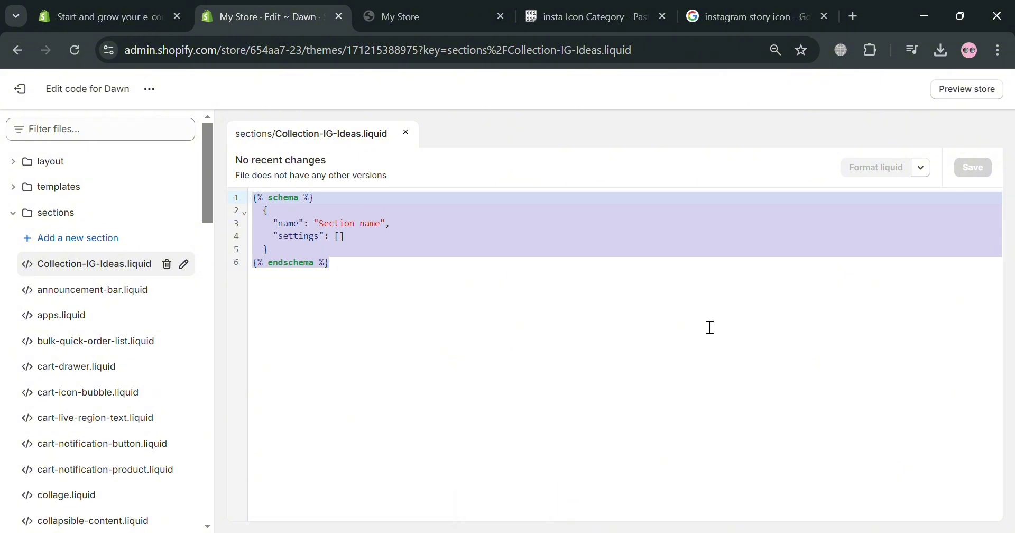
key("BackSpace")
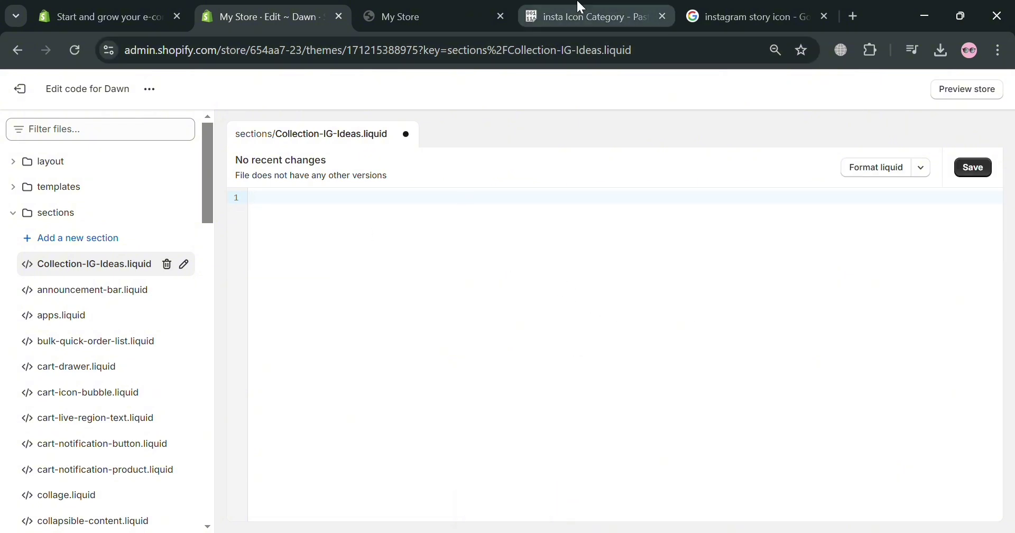
left_click(571, 13)
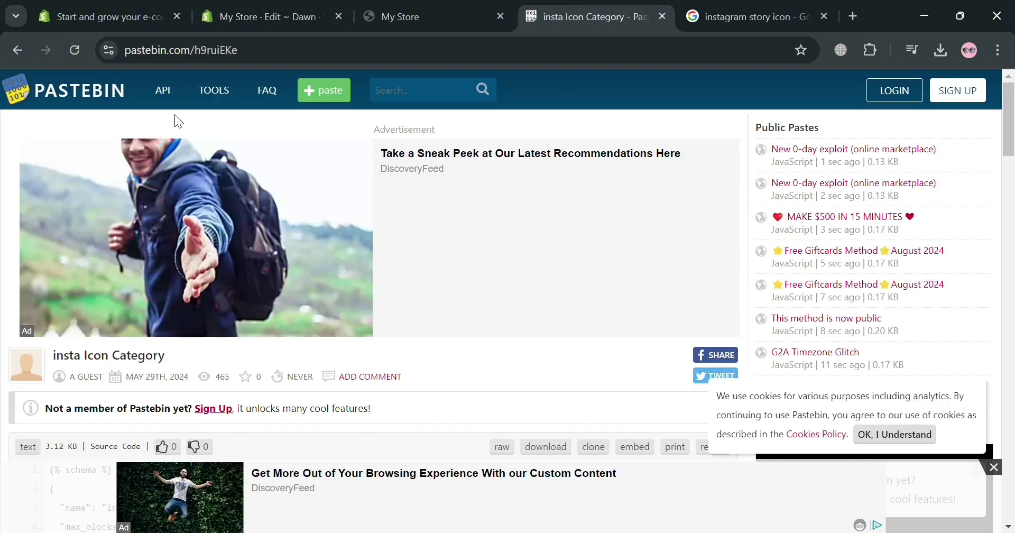
Copy the entire insta Icon Category code from the Pastebin paste.
left_click(287, 61)
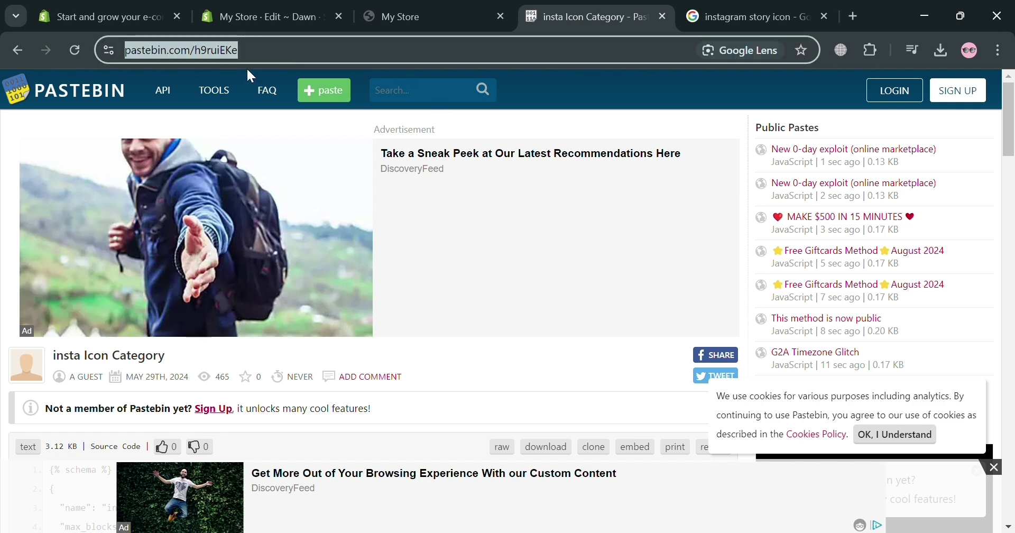
scroll(380, 211, "down", 4)
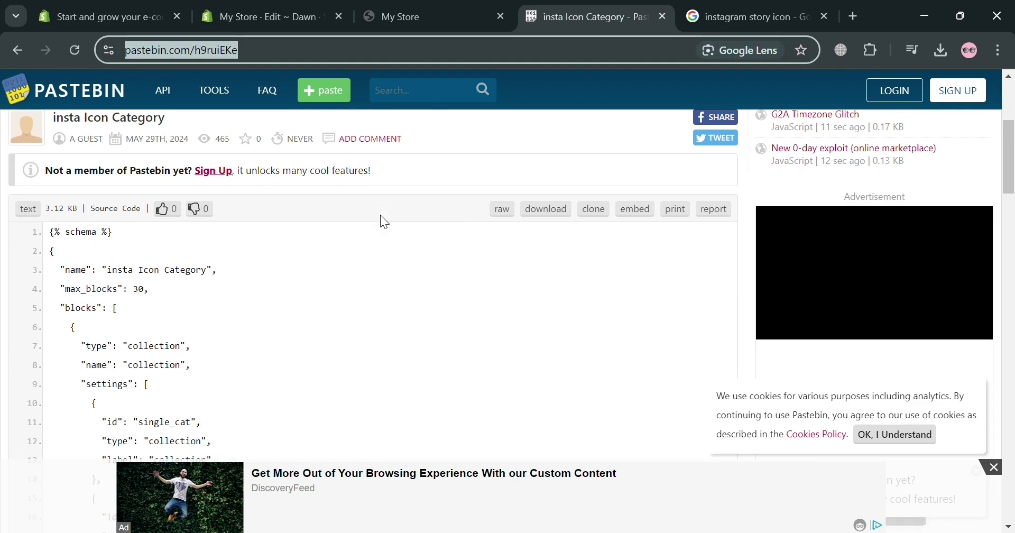
left_click(384, 222)
scroll(159, 267, "down", 3)
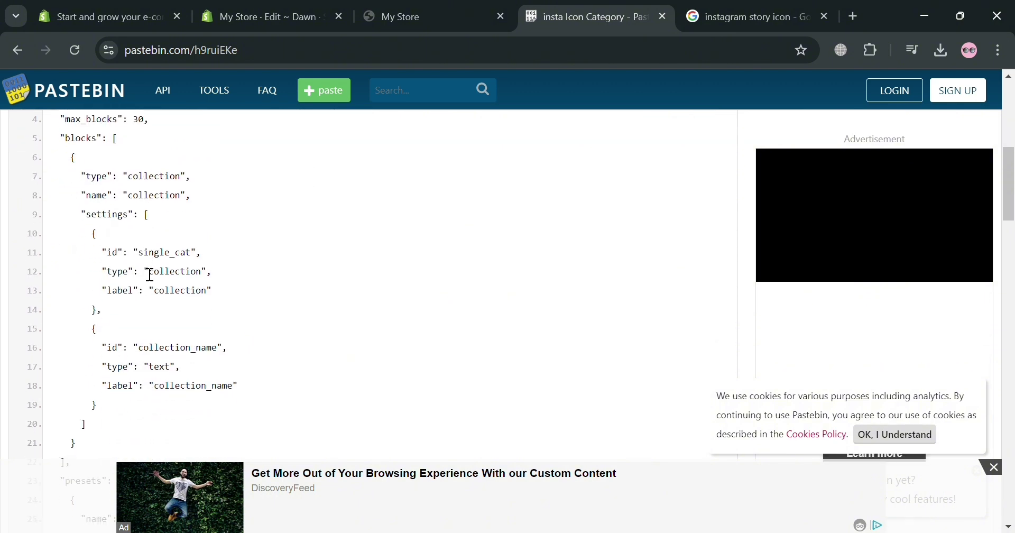
scroll(180, 307, "down", 20)
left_click_drag(124, 440, 46, 366)
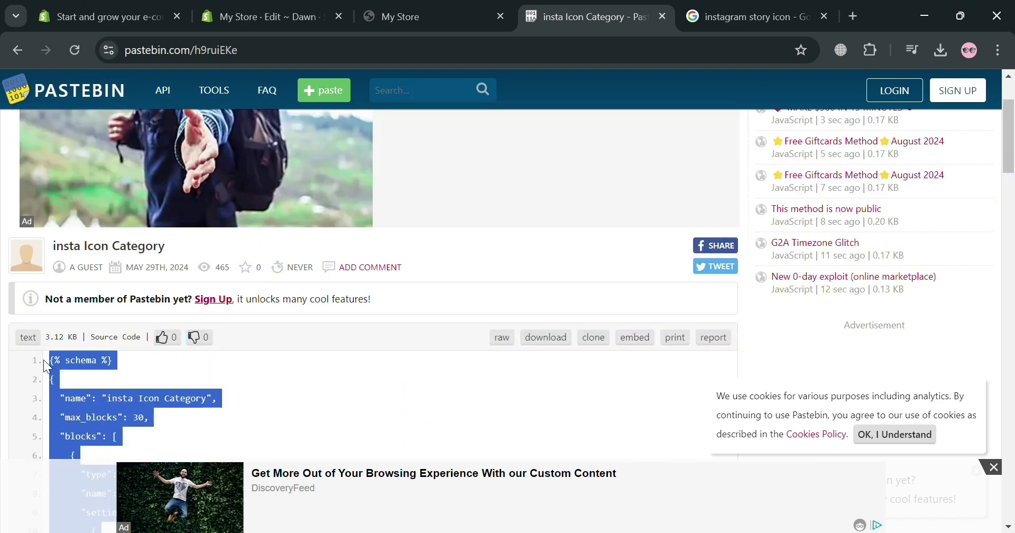
left_click(296, 17)
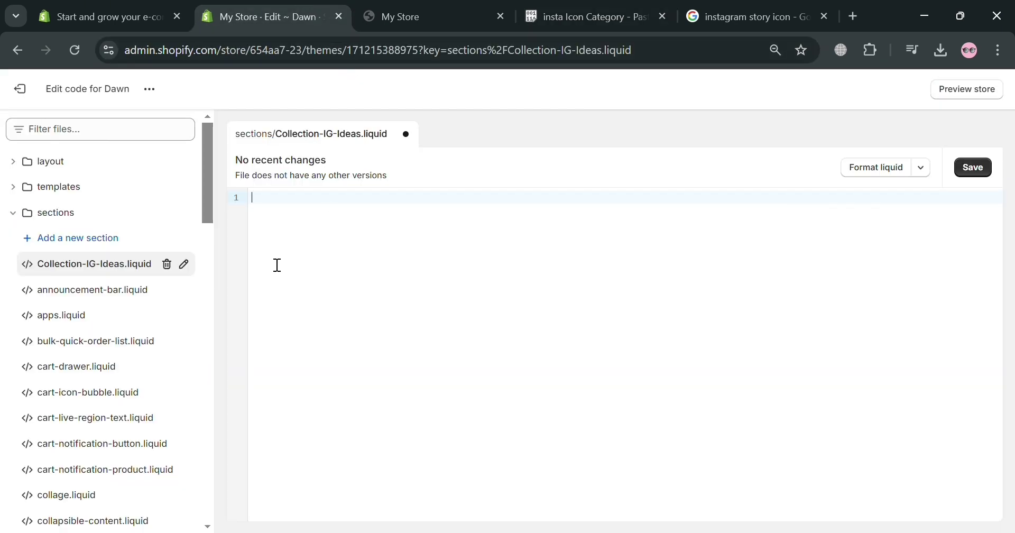
Paste the 87-line insta Icon Category code into Collection-IG-Ideas.liquid and save it.
key("ctrl+v")
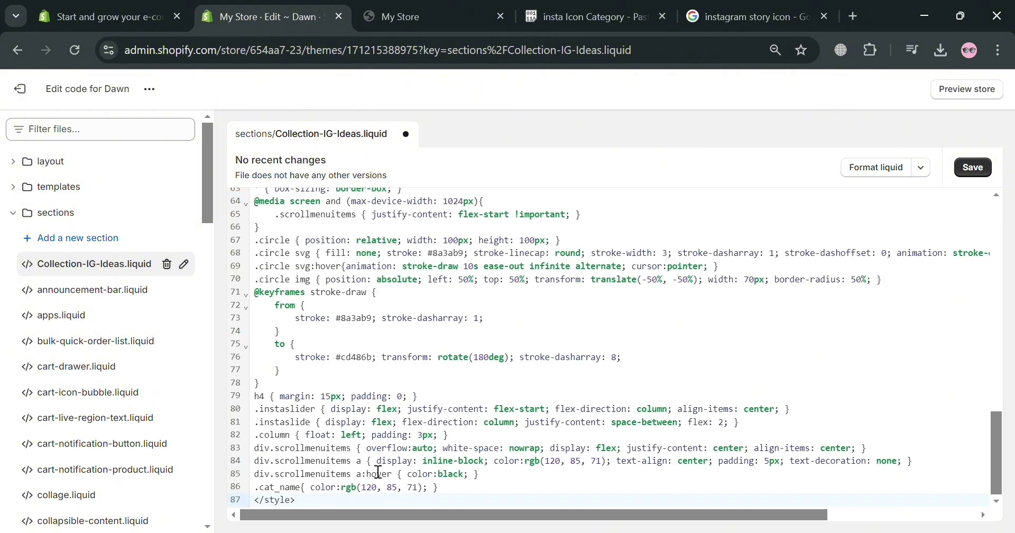
scroll(378, 472, "up", 4)
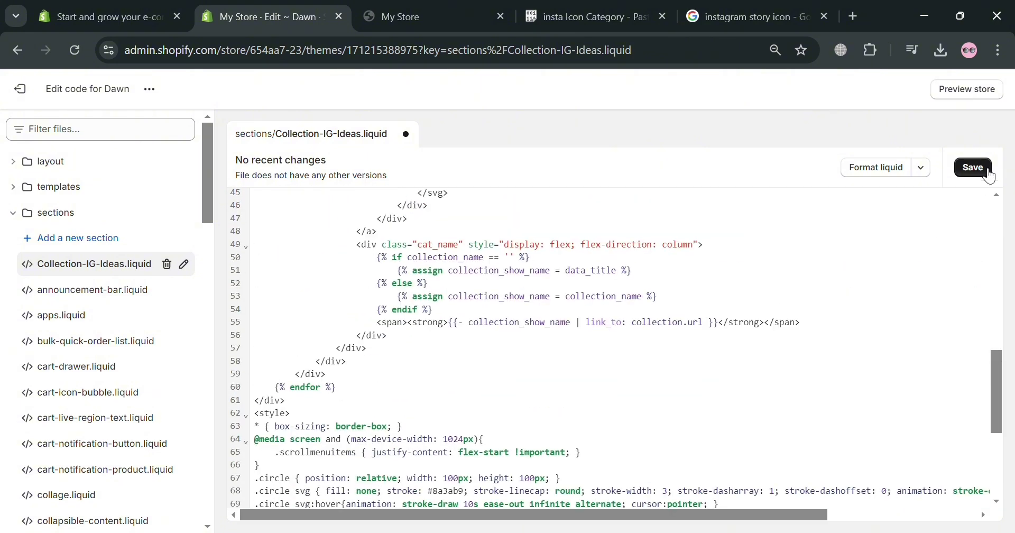
scroll(687, 340, "up", 5)
left_click(972, 168)
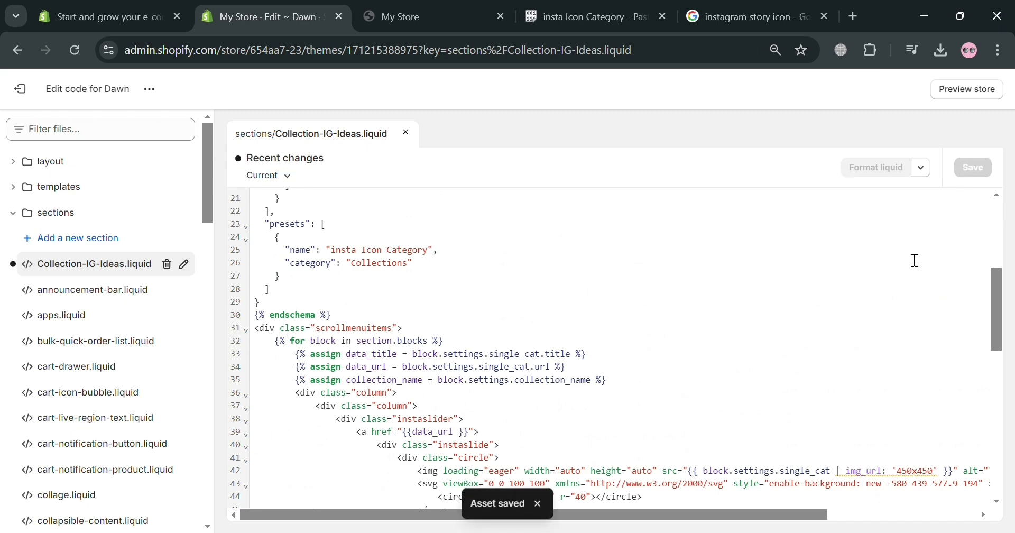
left_click(428, 8)
In the Dawn customizer, add insta Icon Category to the Home header, above Announcement bar.
left_click(264, 16)
left_click(20, 89)
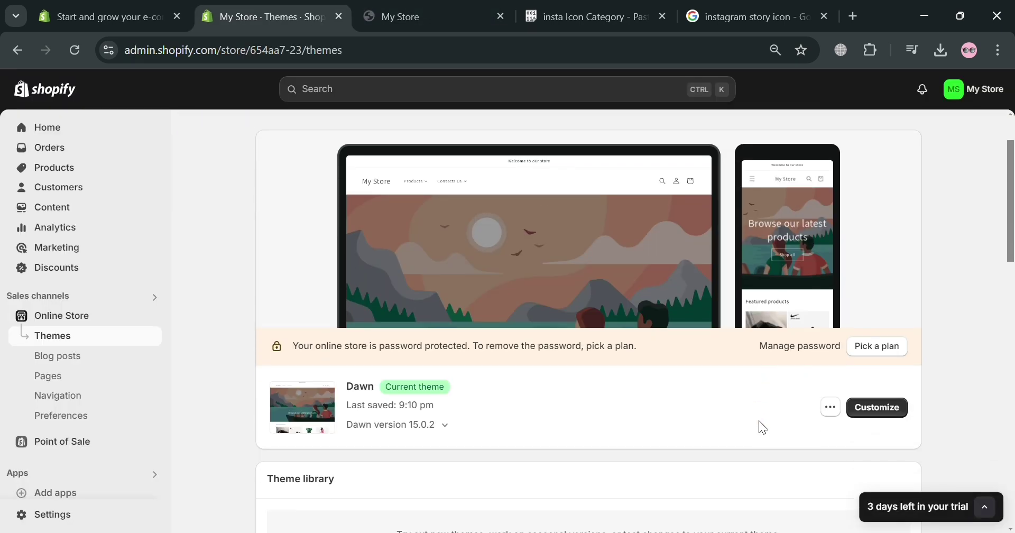
left_click(899, 411)
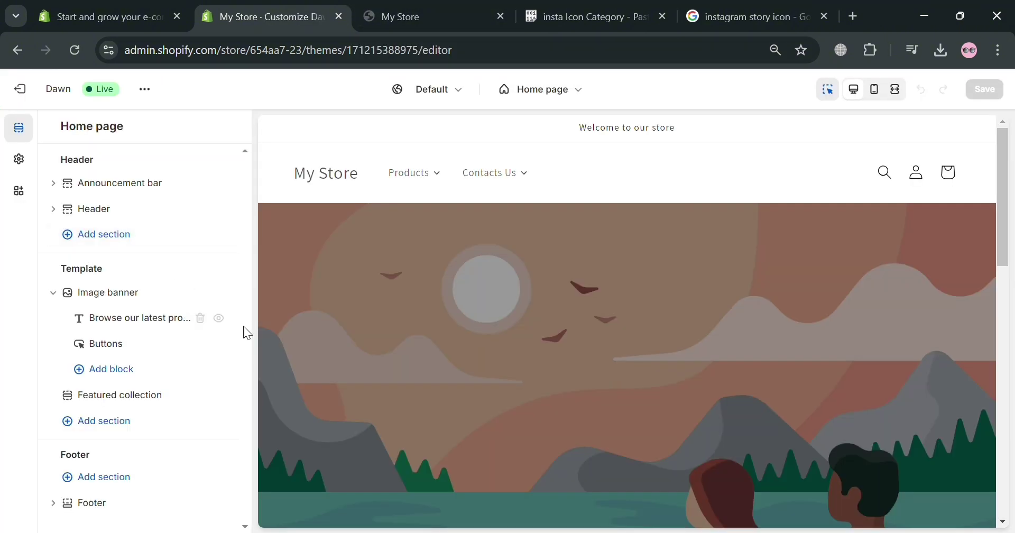
left_click(106, 239)
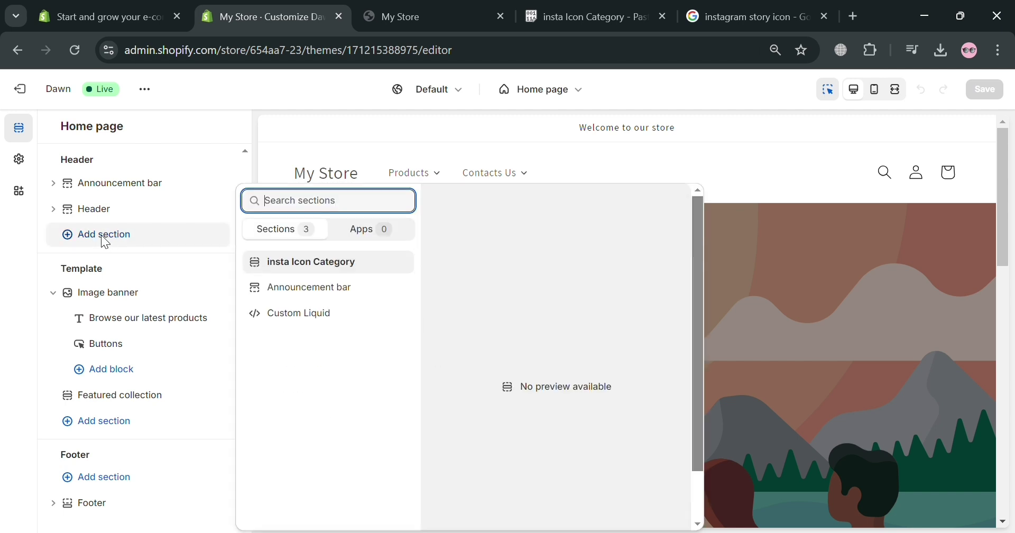
left_click(332, 267)
scroll(233, 214, "up", 3)
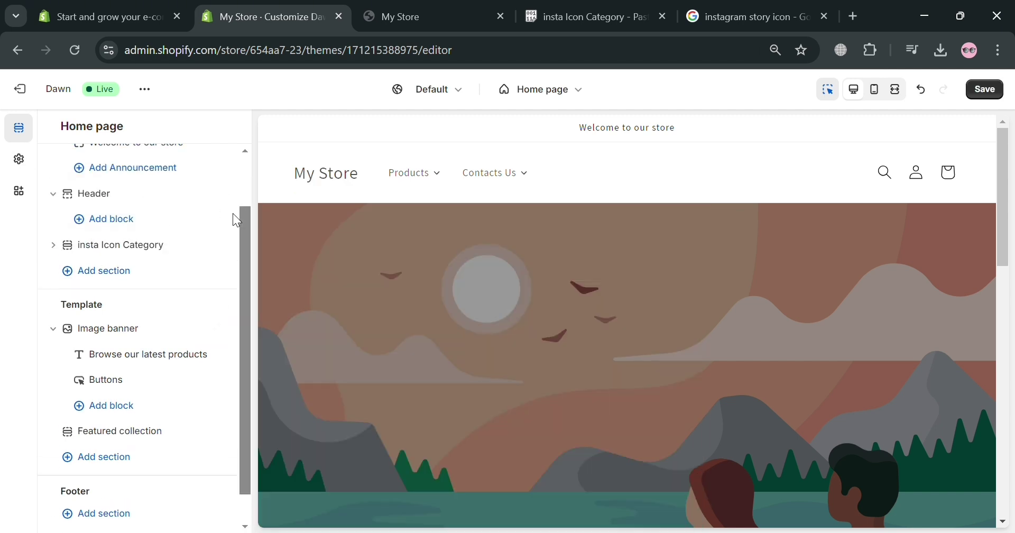
left_click_drag(132, 317, 147, 197)
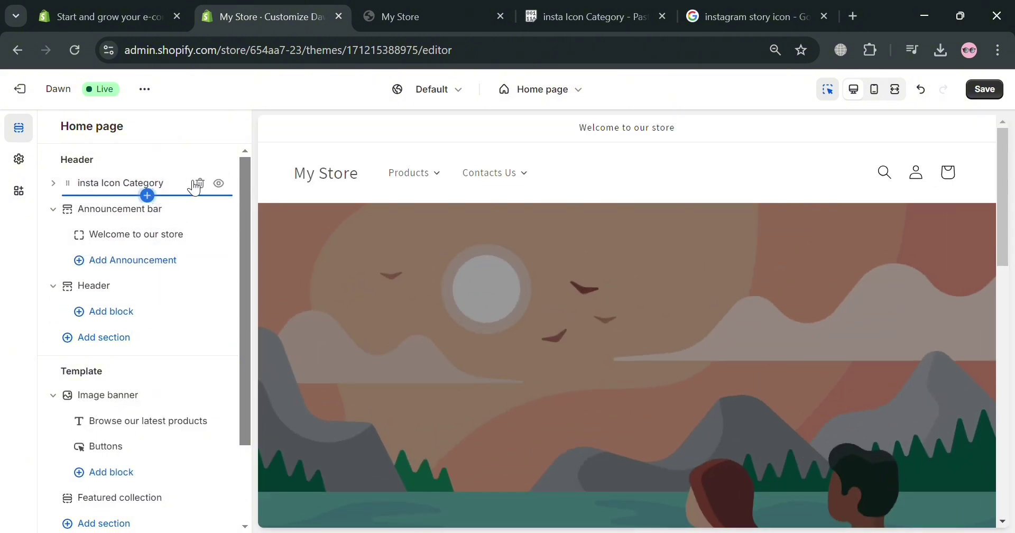
left_click(186, 185)
Add a collection block to insta Icon Category linked to the Mens collection.
left_click(61, 127)
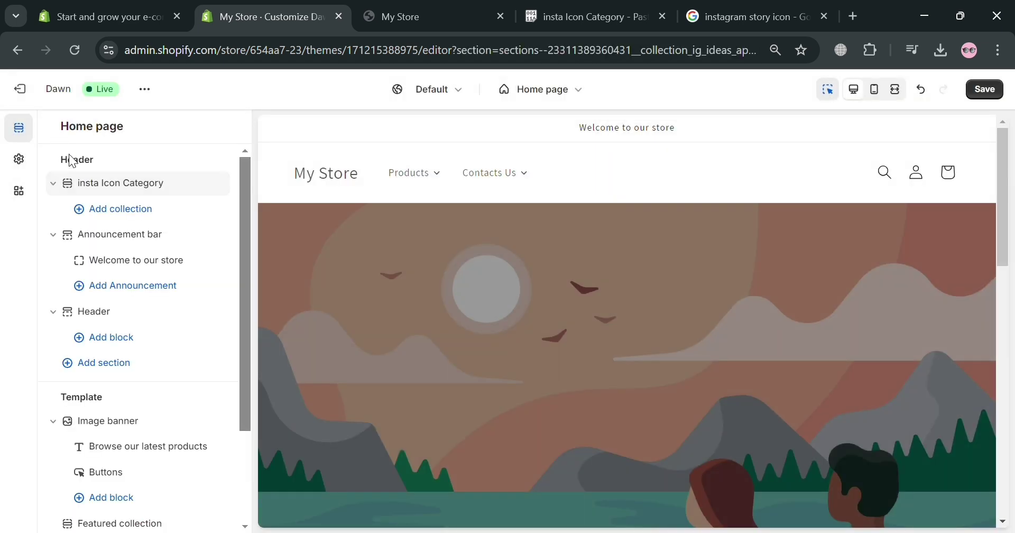
left_click(123, 212)
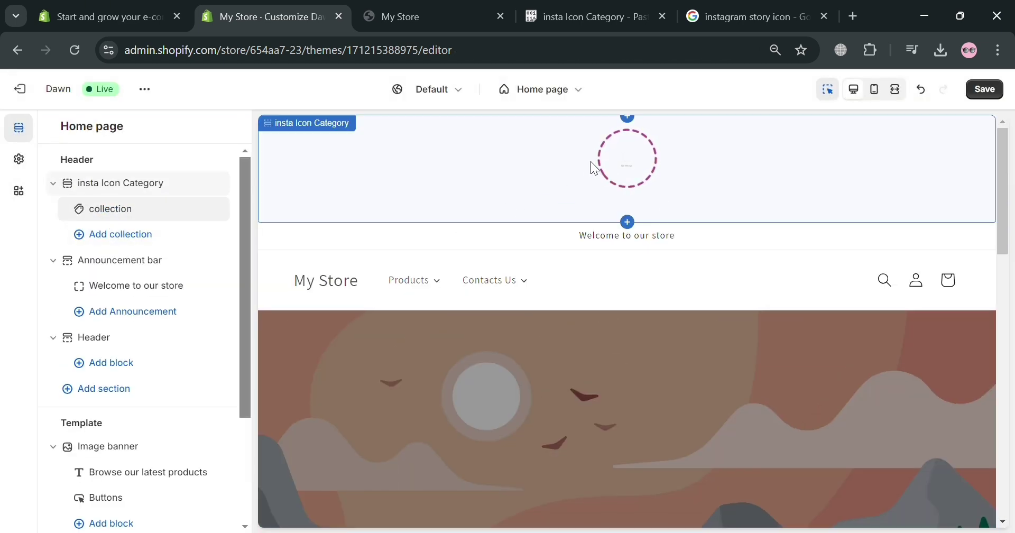
left_click(147, 211)
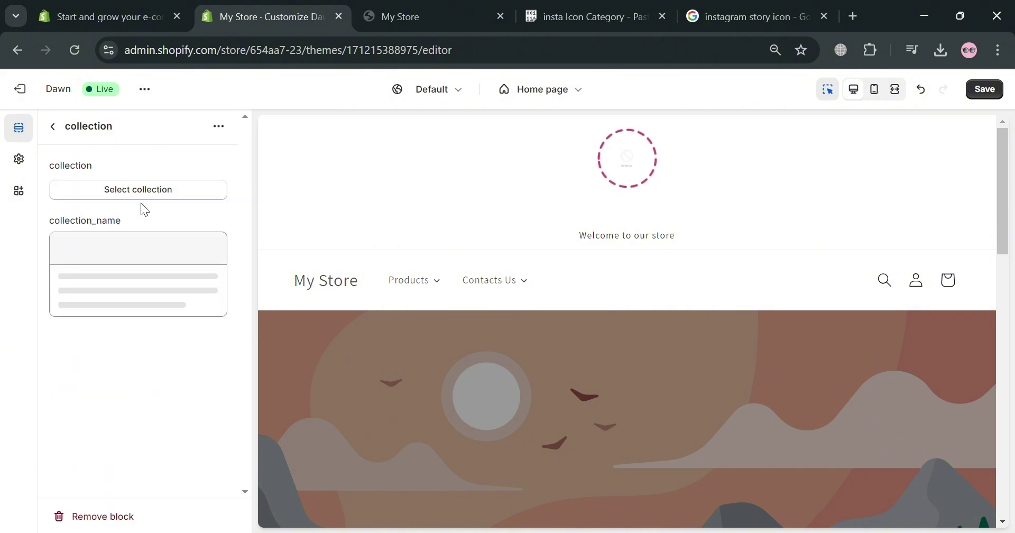
left_click(165, 191)
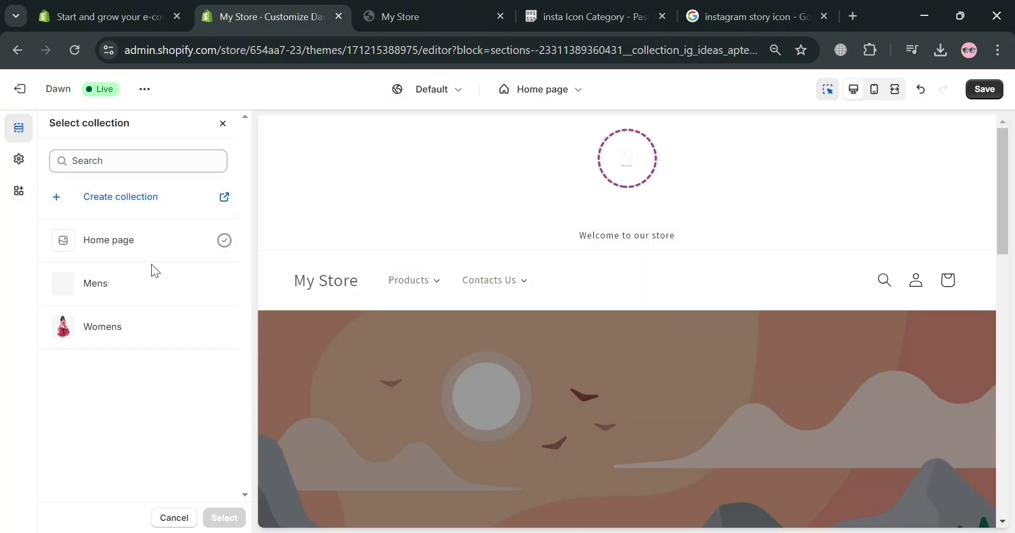
left_click(225, 284)
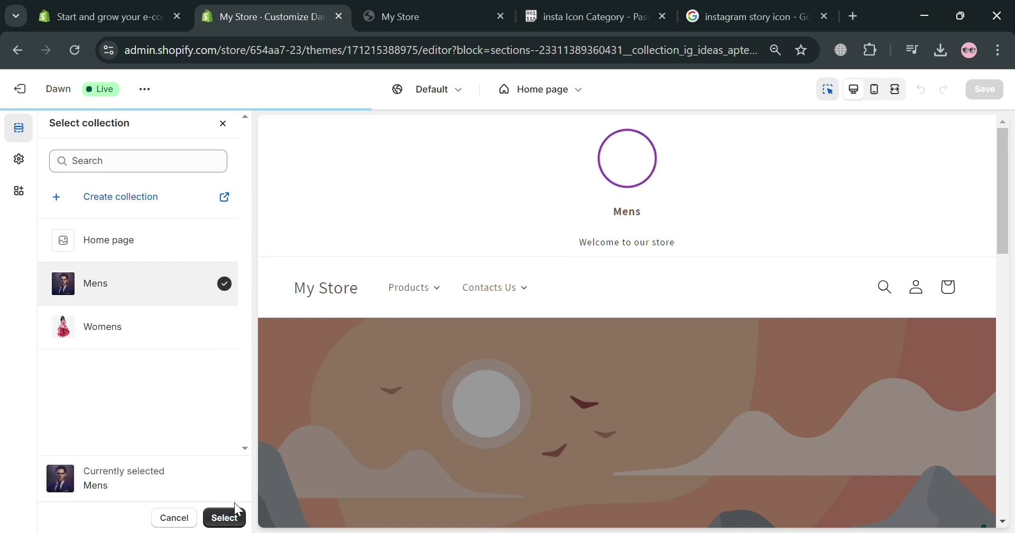
left_click(225, 517)
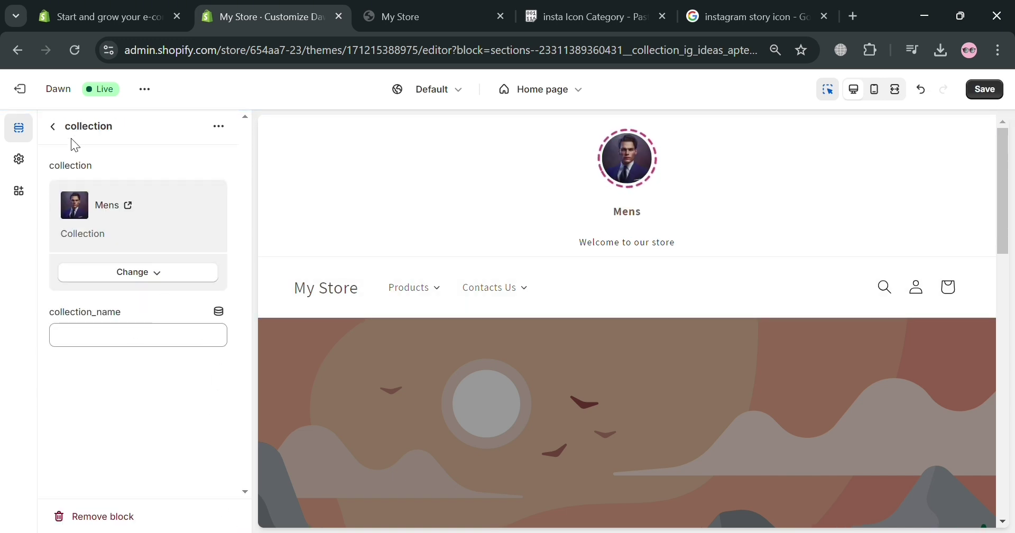
left_click(60, 128)
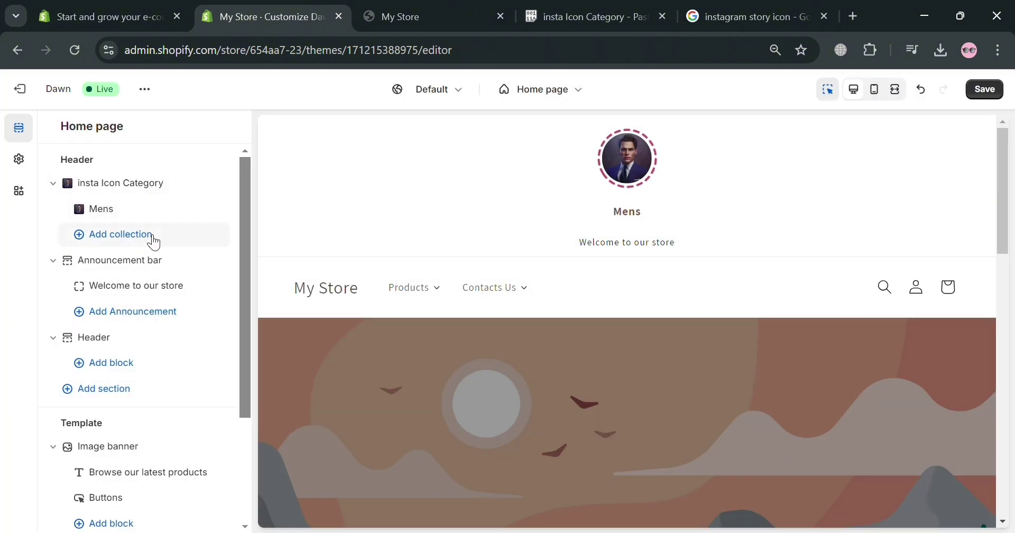
Add a second block linked to the Womens collection and save the theme changes.
left_click(150, 234)
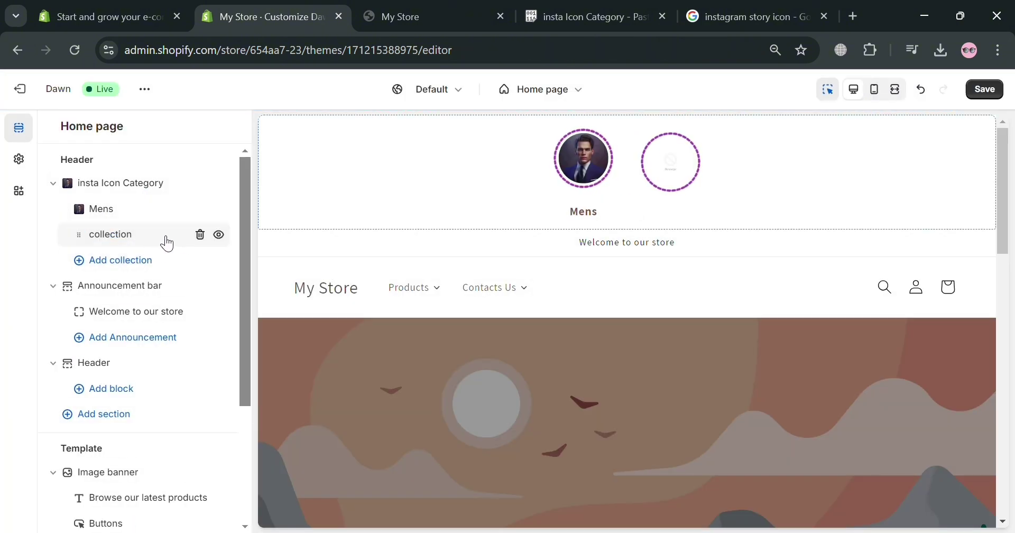
left_click(152, 238)
left_click(160, 189)
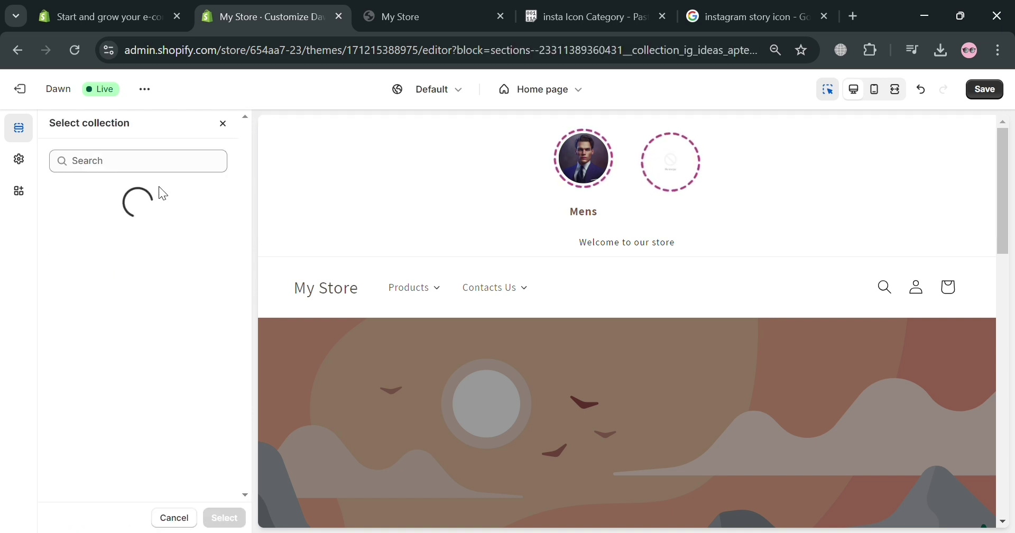
left_click(127, 329)
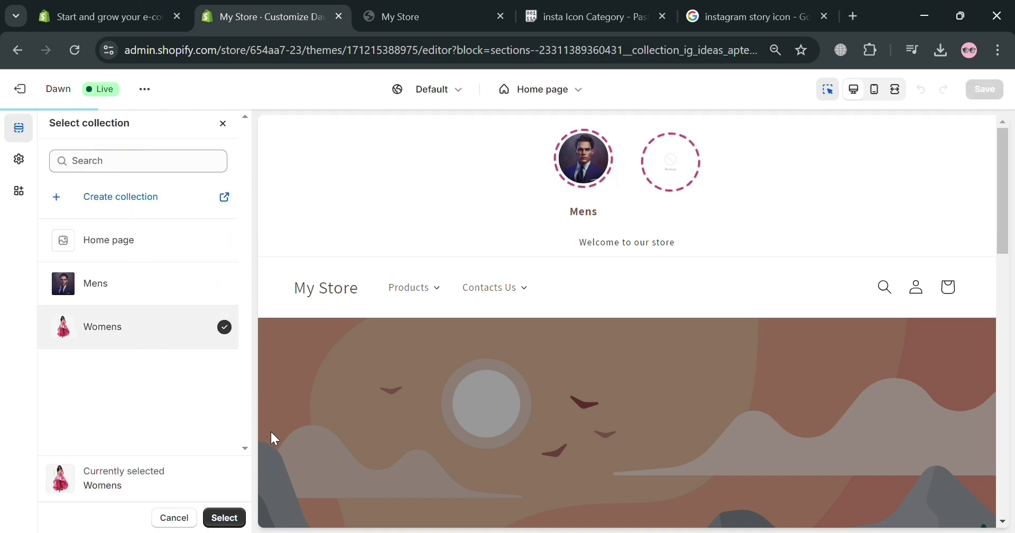
left_click(224, 517)
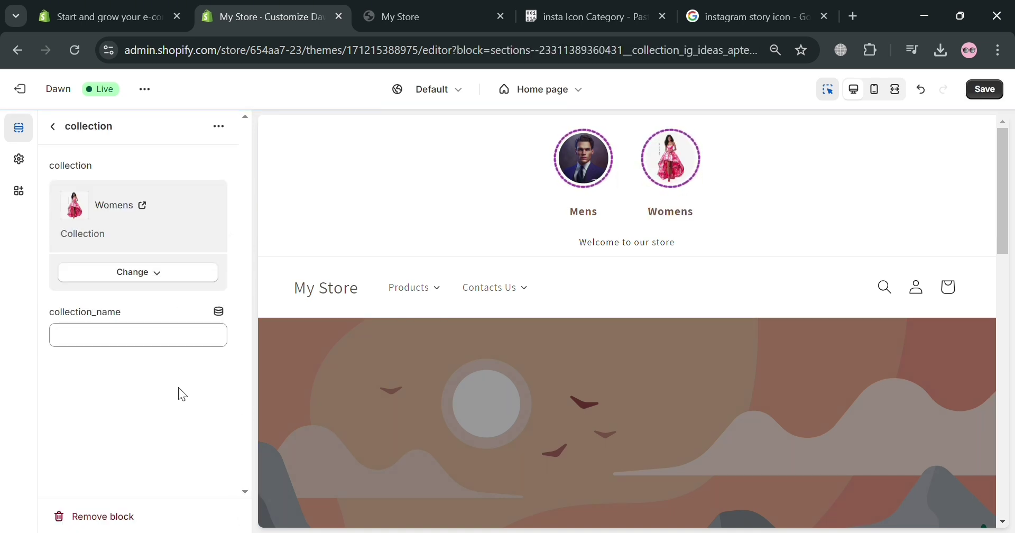
left_click(52, 125)
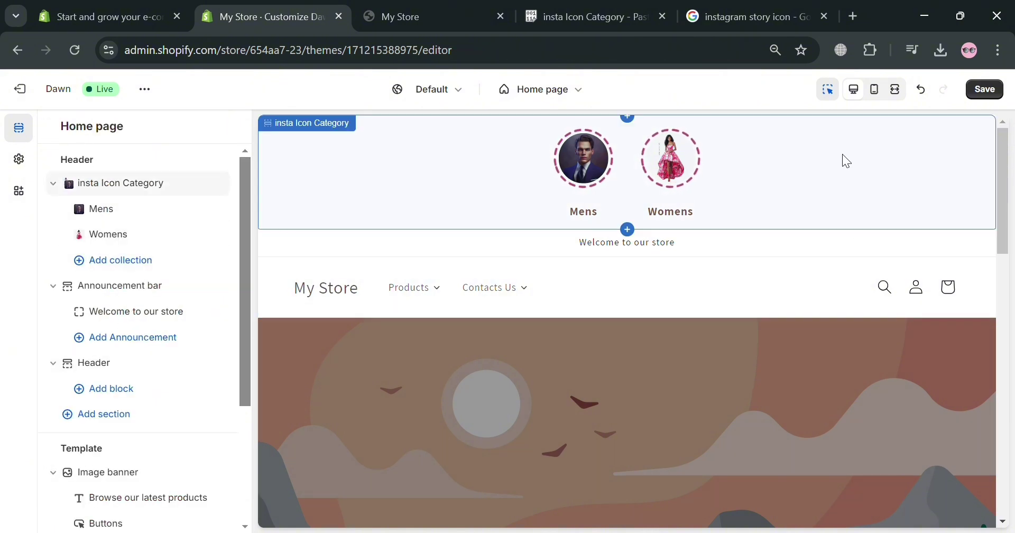
left_click(997, 95)
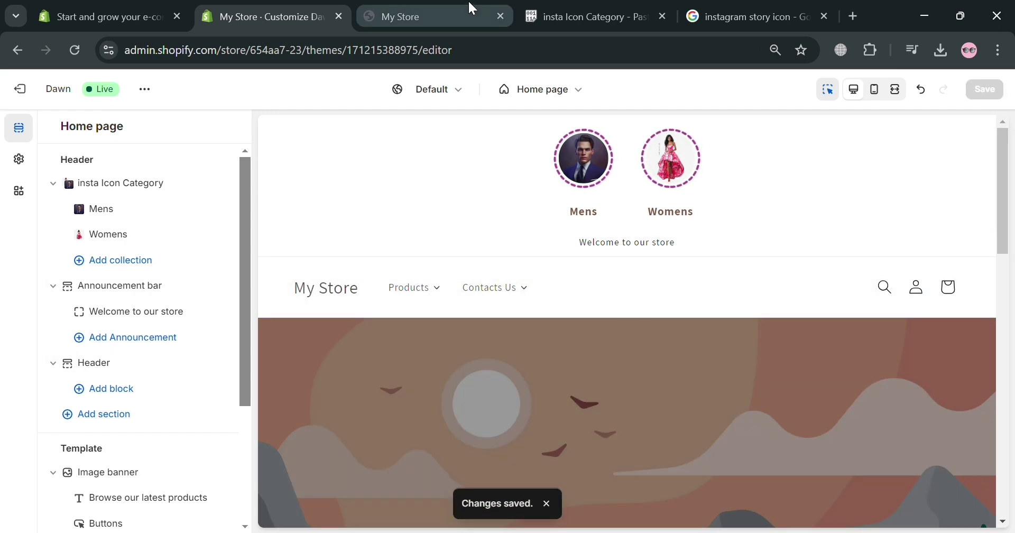
left_click(467, 12)
Reload the storefront and check the Mens and Womens circles open their collection pages.
left_click(81, 59)
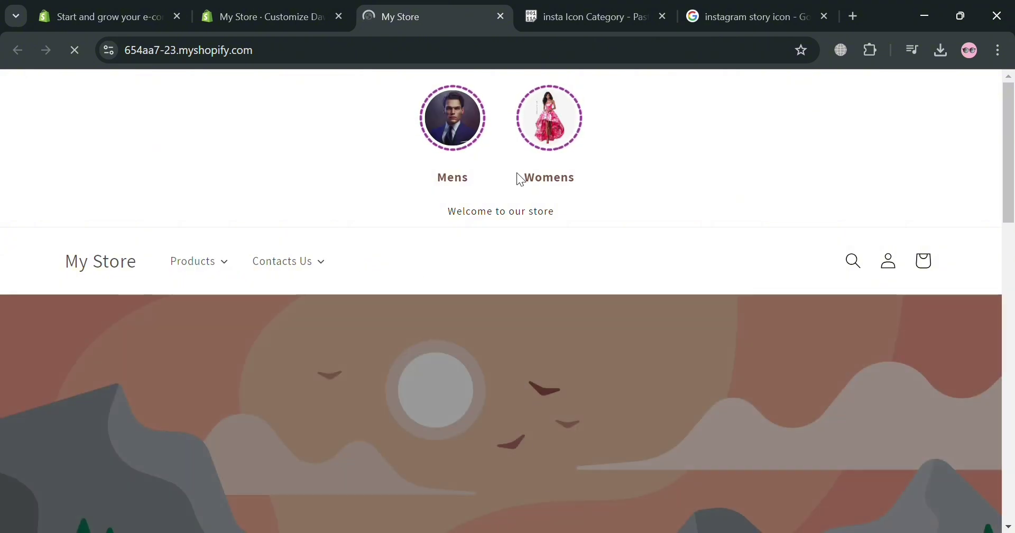
left_click(457, 129)
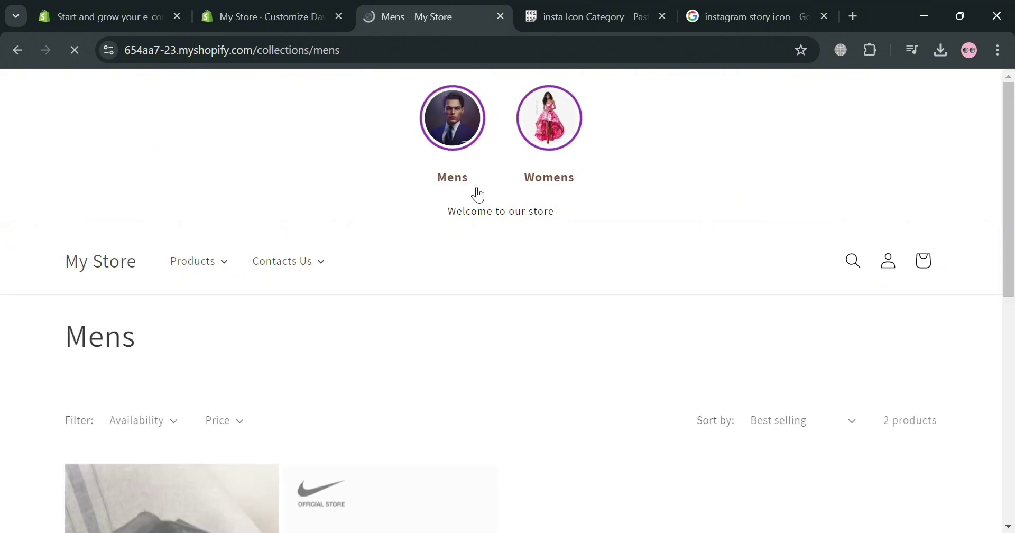
left_click(549, 119)
scroll(445, 382, "down", 5)
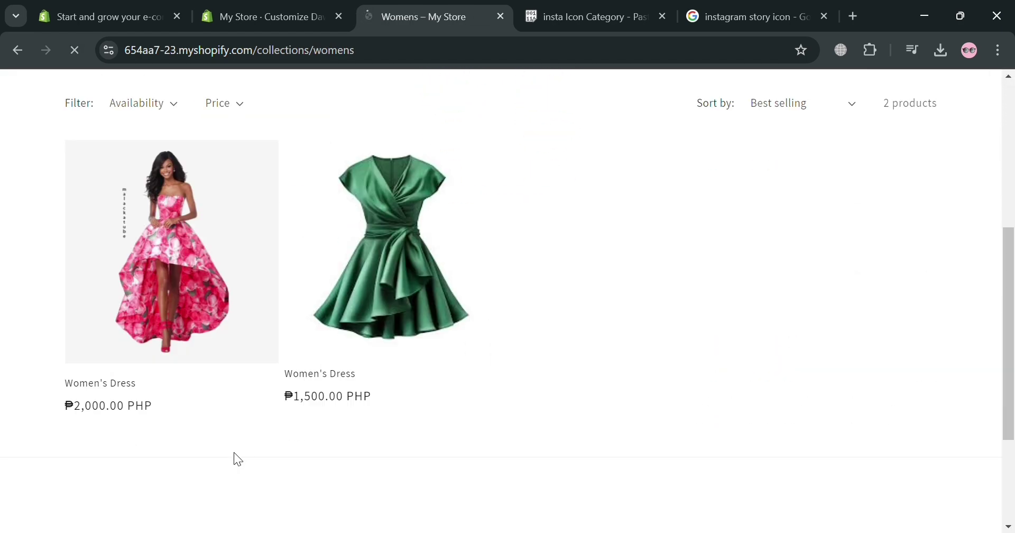
scroll(789, 280, "up", 5)
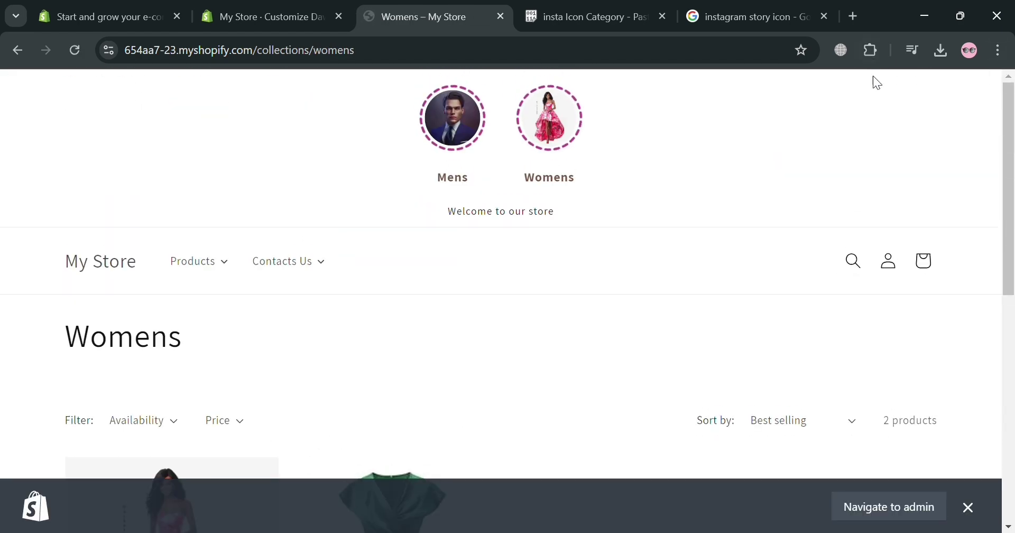